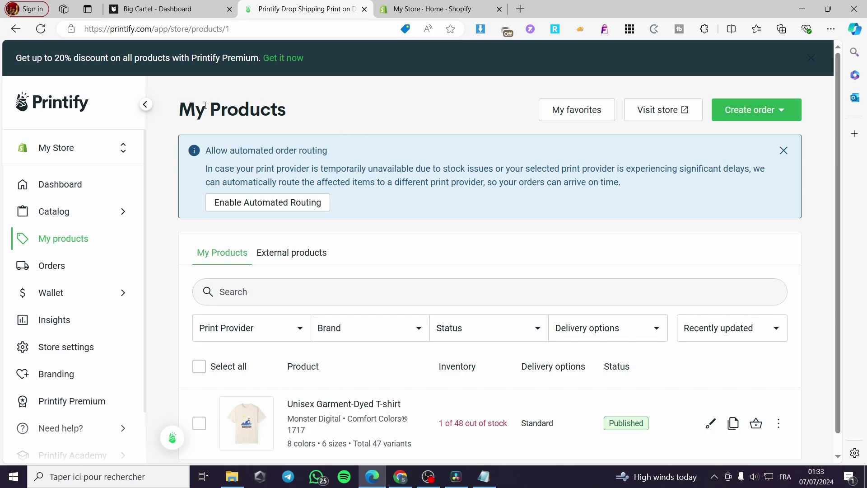
View the Big Cartel dashboard and return to the product list in Printify.
{"action": "left_click", "coordinate": [151, 7]}
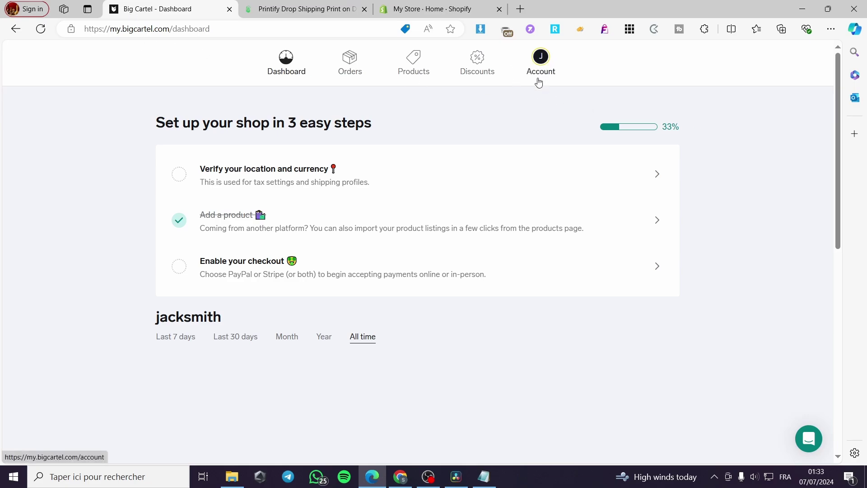
{"action": "left_click", "coordinate": [307, 8]}
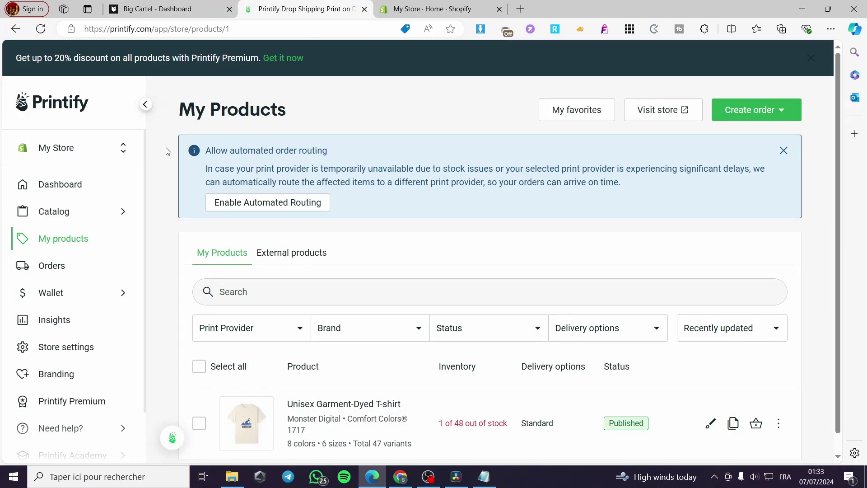
{"action": "left_click", "coordinate": [160, 9]}
{"action": "left_click", "coordinate": [302, 4]}
{"action": "left_click", "coordinate": [159, 11]}
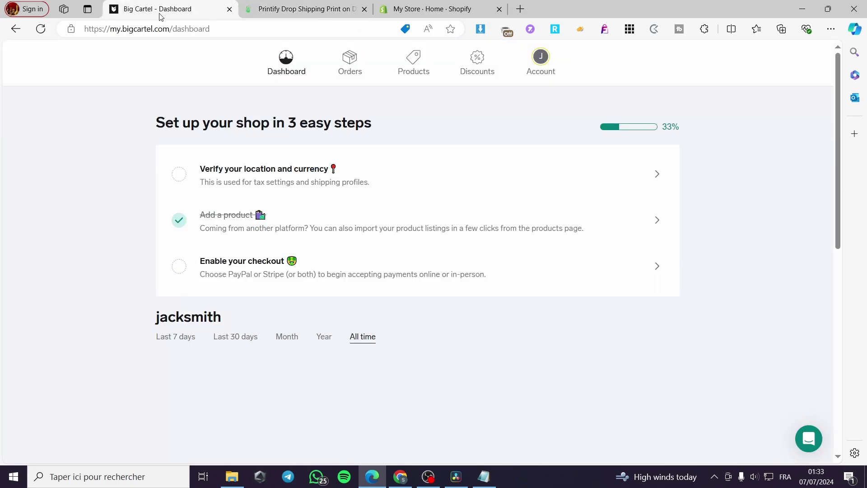
{"action": "left_click", "coordinate": [325, 5]}
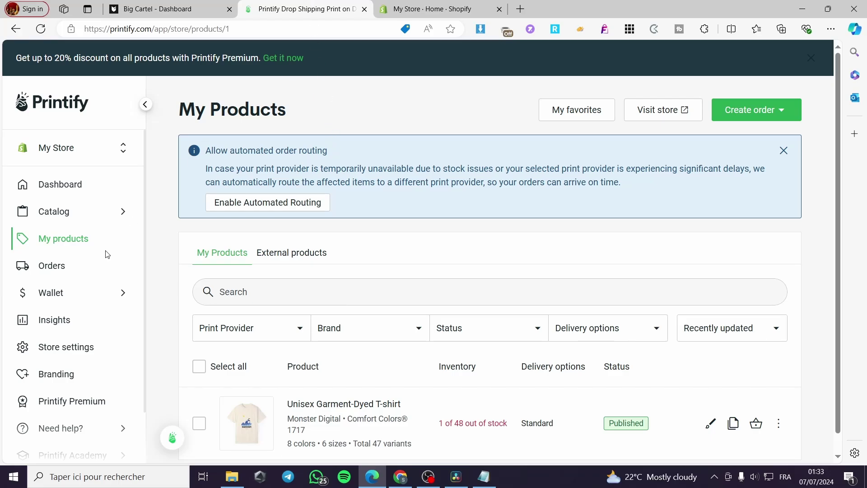
Open the Printify dashboard and look through the bestselling products.
{"action": "left_click", "coordinate": [71, 188]}
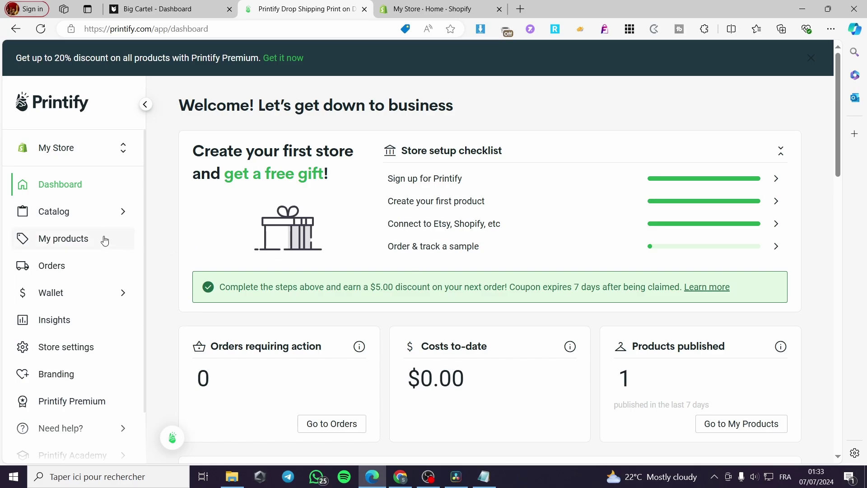
{"action": "scroll", "coordinate": [193, 218], "scroll_direction": "down", "scroll_amount": 9}
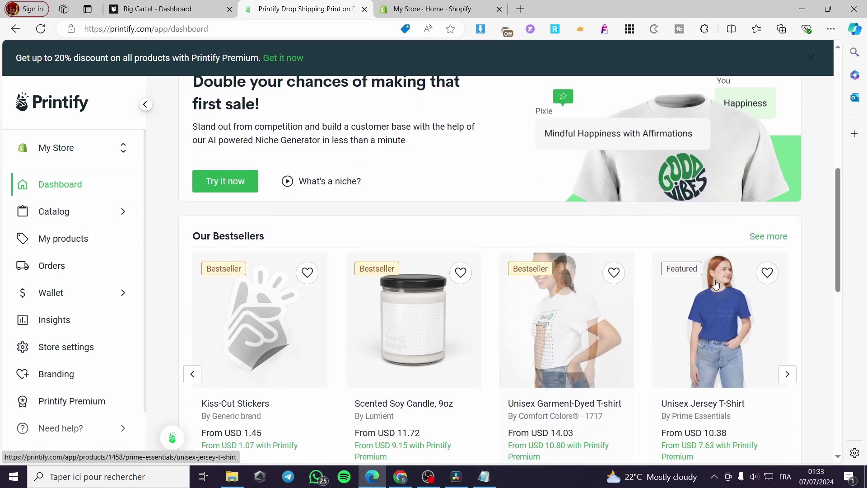
{"action": "scroll", "coordinate": [600, 269], "scroll_direction": "down", "scroll_amount": 3}
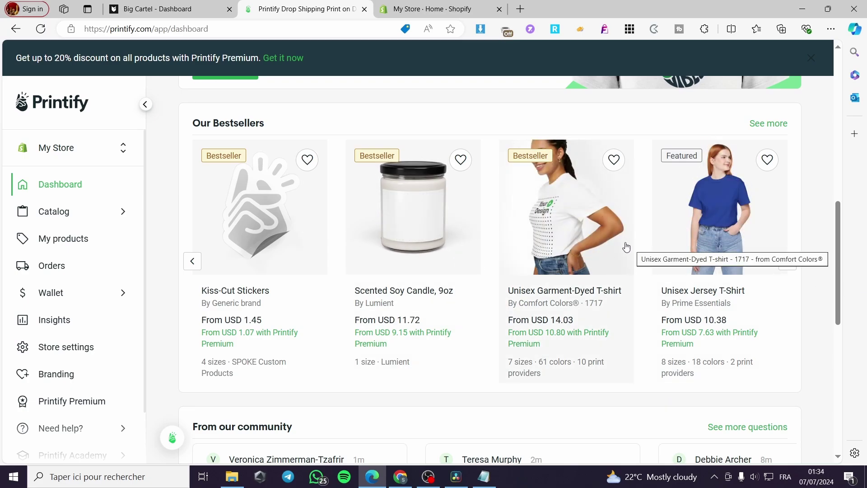
{"action": "scroll", "coordinate": [542, 243], "scroll_direction": "down", "scroll_amount": 4}
{"action": "scroll", "coordinate": [566, 246], "scroll_direction": "up", "scroll_amount": 3}
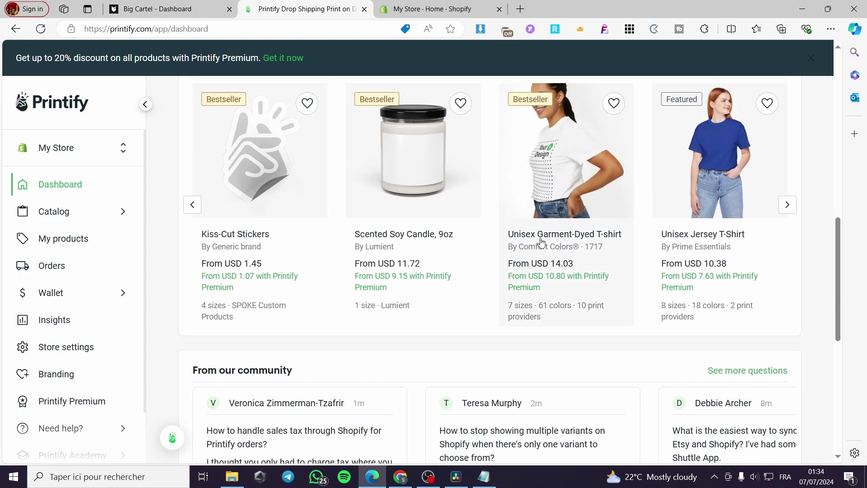
Browse the catalog's Jewelry accessories and open the Oval Necklace product page.
{"action": "mouse_move", "coordinate": [56, 220]}
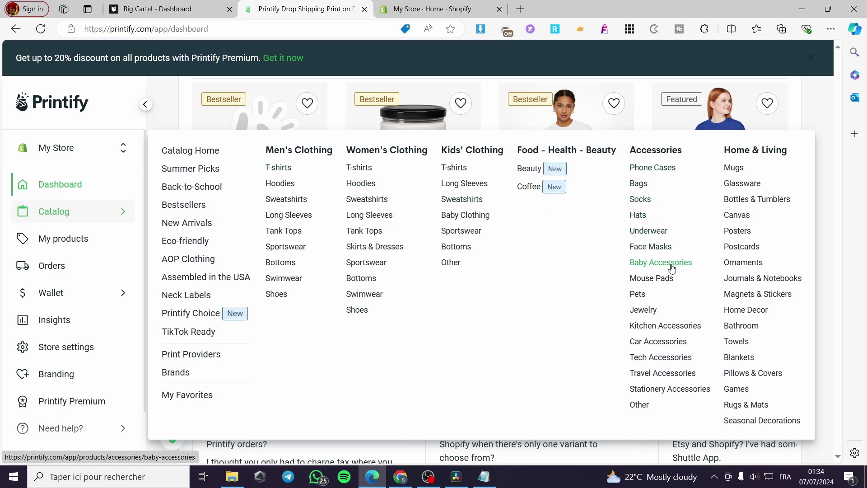
{"action": "left_click", "coordinate": [645, 310]}
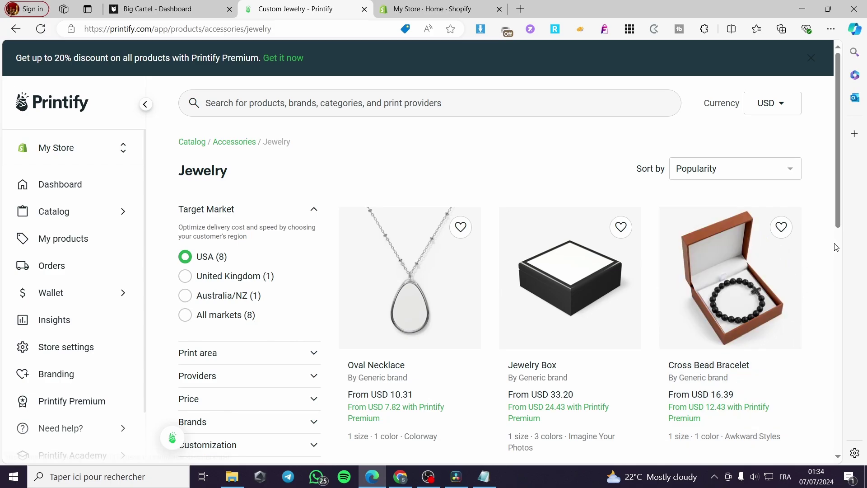
{"action": "scroll", "coordinate": [656, 325], "scroll_direction": "down", "scroll_amount": 5}
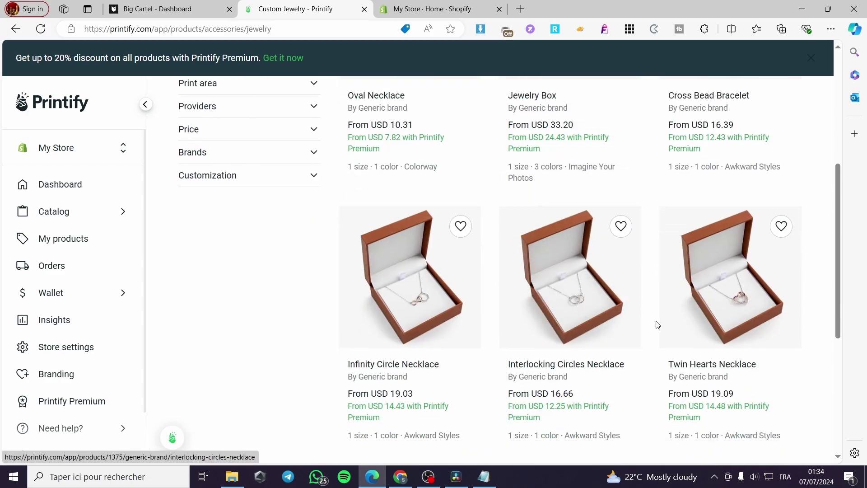
{"action": "scroll", "coordinate": [803, 284], "scroll_direction": "up", "scroll_amount": 3}
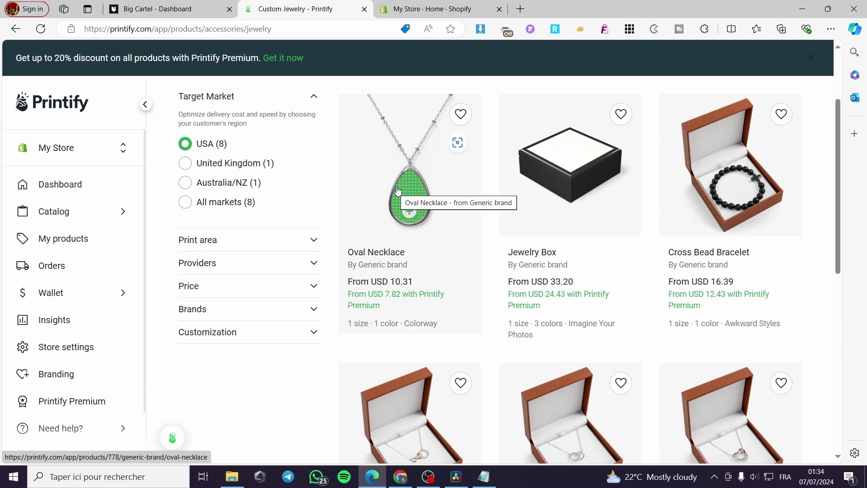
{"action": "left_click", "coordinate": [418, 200]}
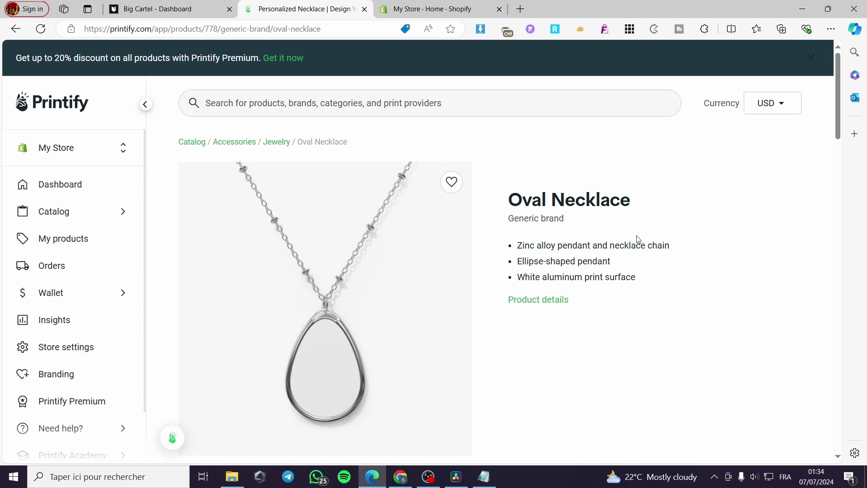
Review the Oval Necklace's print provider details and start designing it with Colorway.
{"action": "scroll", "coordinate": [672, 244], "scroll_direction": "down", "scroll_amount": 8}
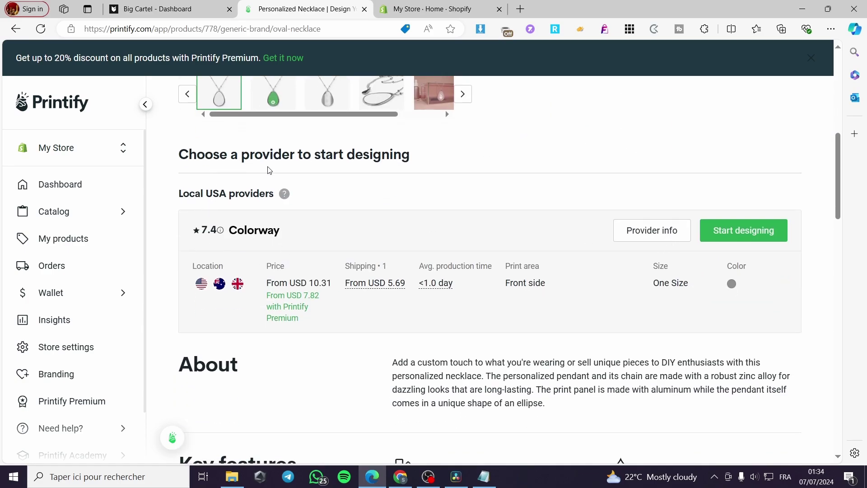
{"action": "scroll", "coordinate": [333, 273], "scroll_direction": "down", "scroll_amount": 5}
{"action": "scroll", "coordinate": [348, 283], "scroll_direction": "up", "scroll_amount": 5}
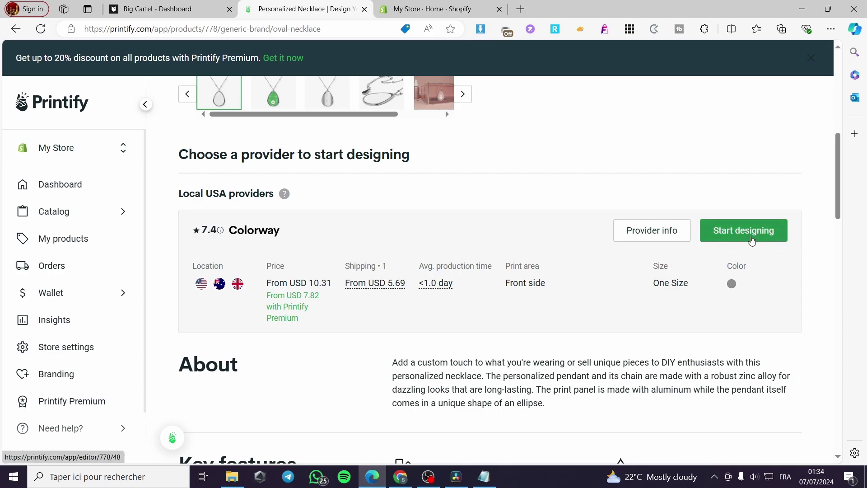
{"action": "left_click", "coordinate": [752, 240]}
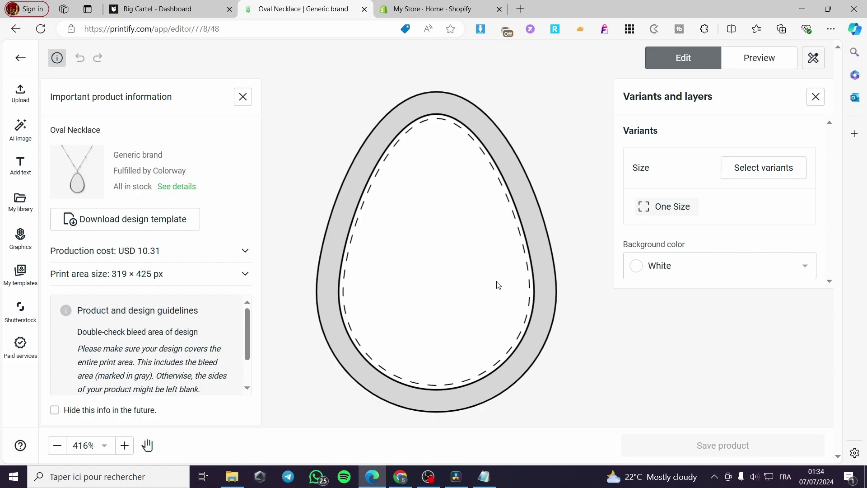
Add the text "Love" in the Allura font and place it in the middle of the necklace's print area.
{"action": "left_click", "coordinate": [24, 168]}
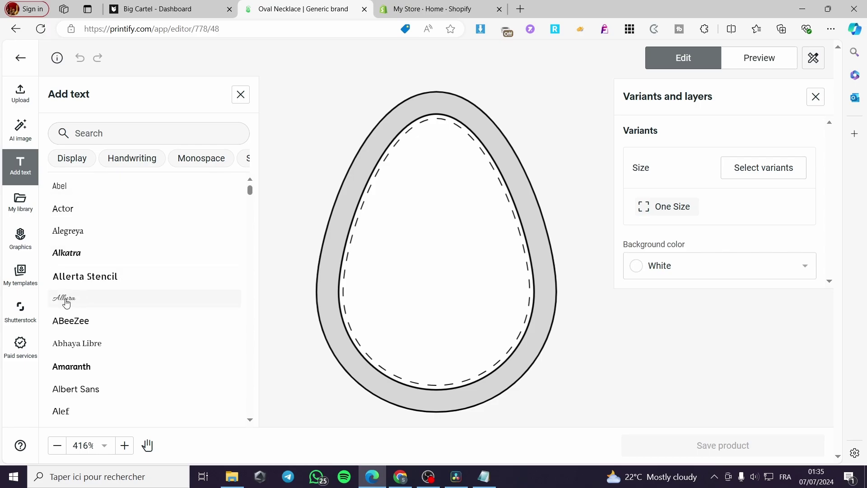
{"action": "left_click", "coordinate": [85, 304]}
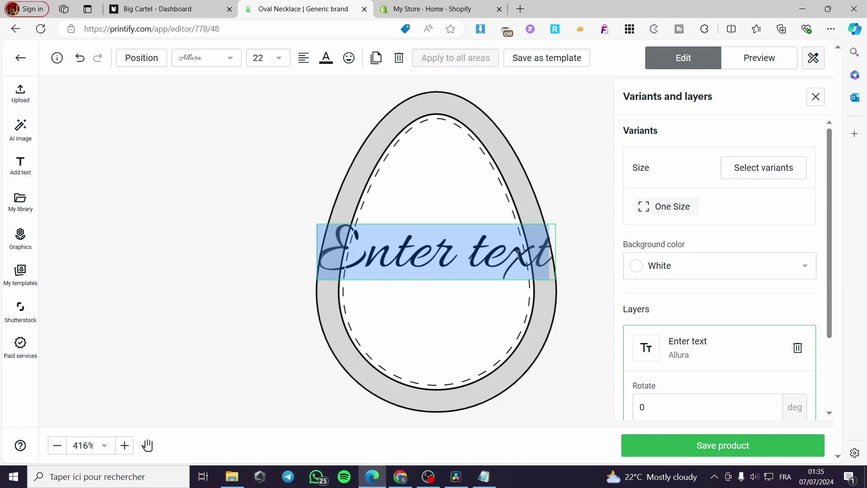
{"action": "left_click", "coordinate": [468, 257]}
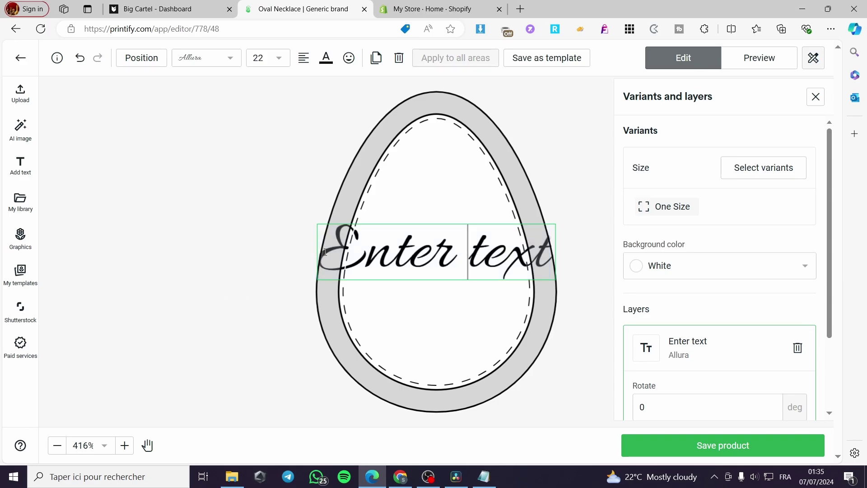
{"action": "left_click_drag", "start_coordinate": [328, 259], "coordinate": [546, 257]}
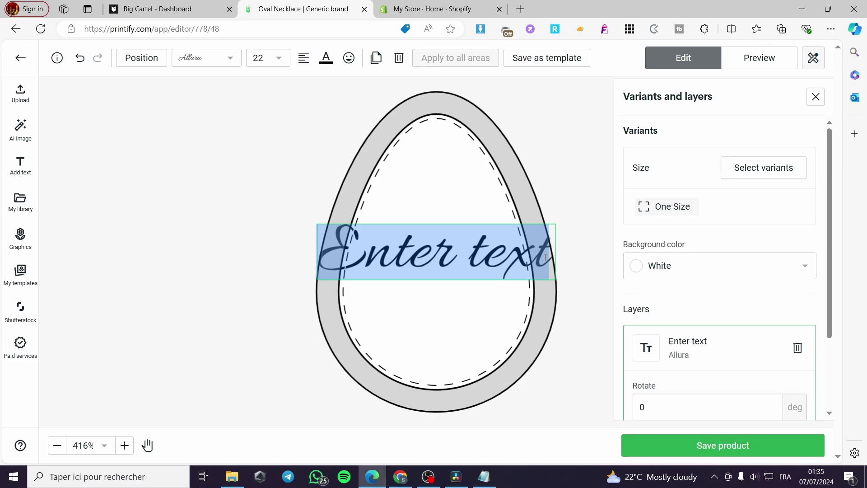
{"action": "type", "text": "Love"}
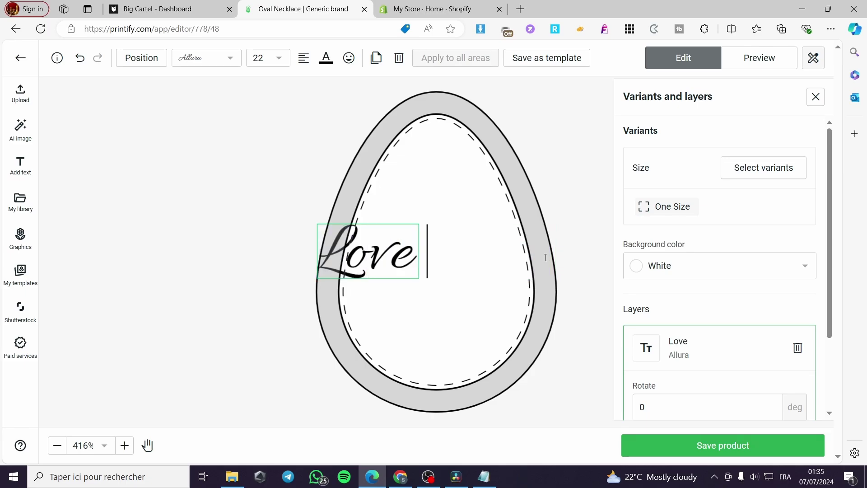
{"action": "left_click", "coordinate": [545, 258]}
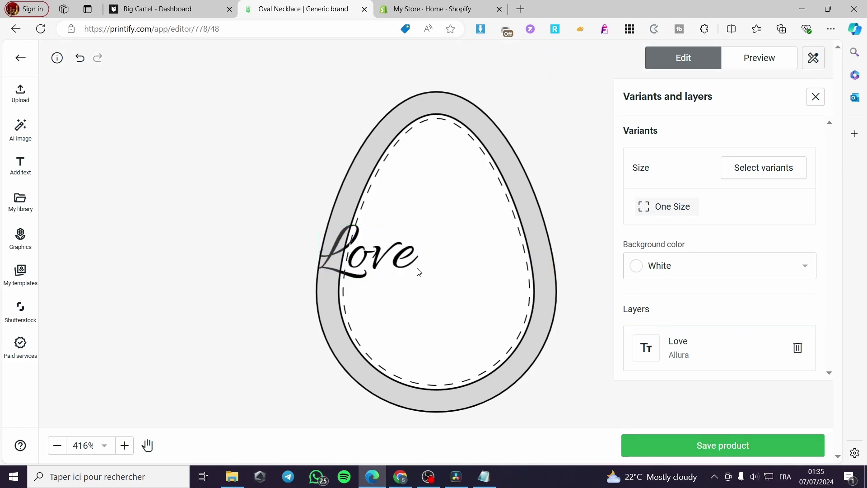
{"action": "left_click_drag", "start_coordinate": [397, 262], "coordinate": [461, 262]}
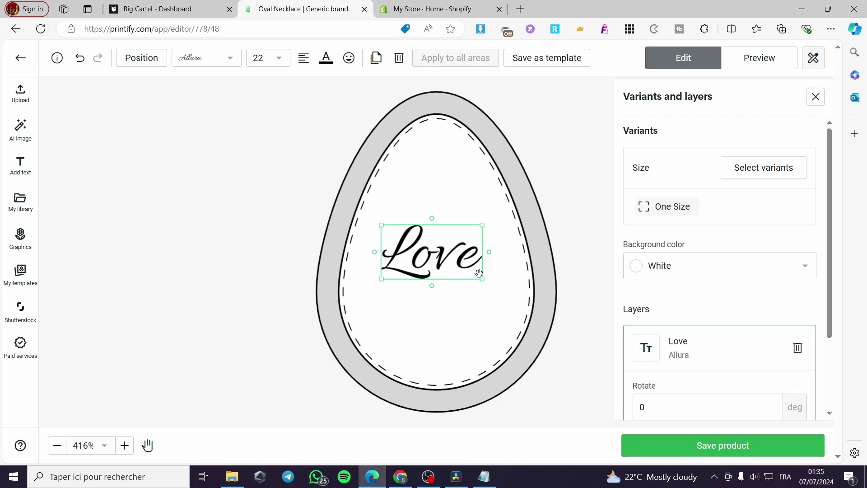
Add a second text with a first name in the Alex Brush font and place it above "Love".
{"action": "left_click", "coordinate": [28, 175]}
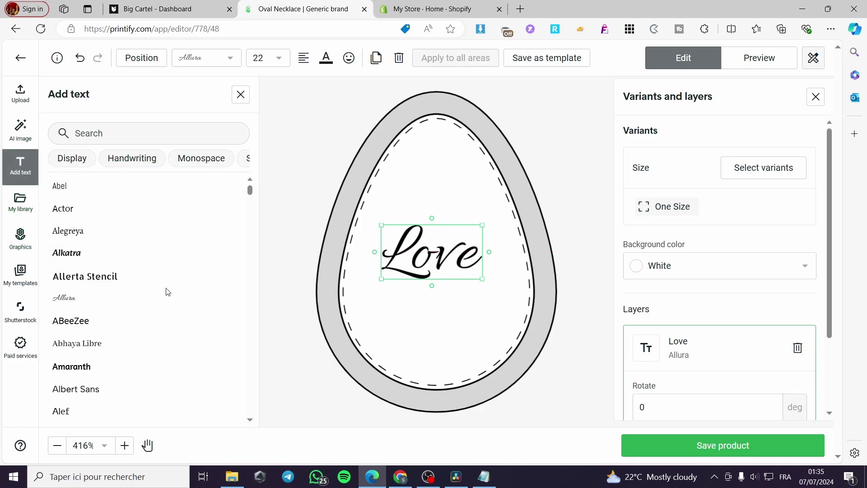
{"action": "scroll", "coordinate": [160, 294], "scroll_direction": "down", "scroll_amount": 2}
{"action": "scroll", "coordinate": [159, 306], "scroll_direction": "down", "scroll_amount": 5}
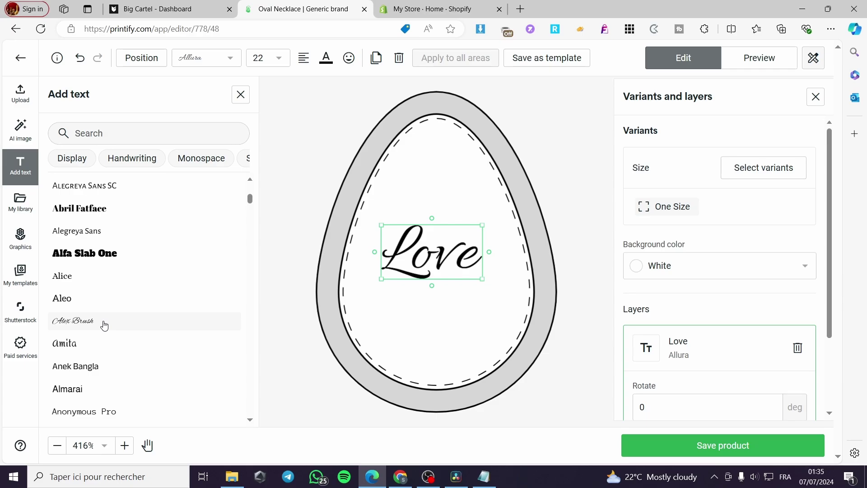
{"action": "left_click", "coordinate": [103, 324]}
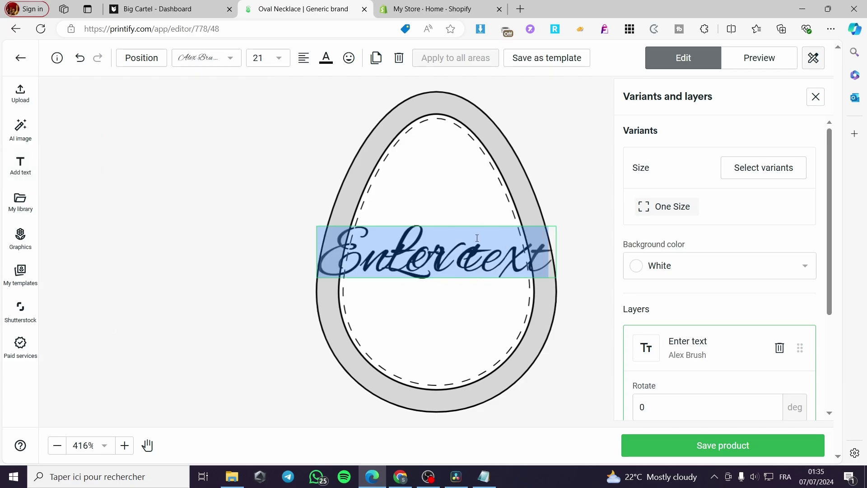
{"action": "type", "text": "Jacks"}
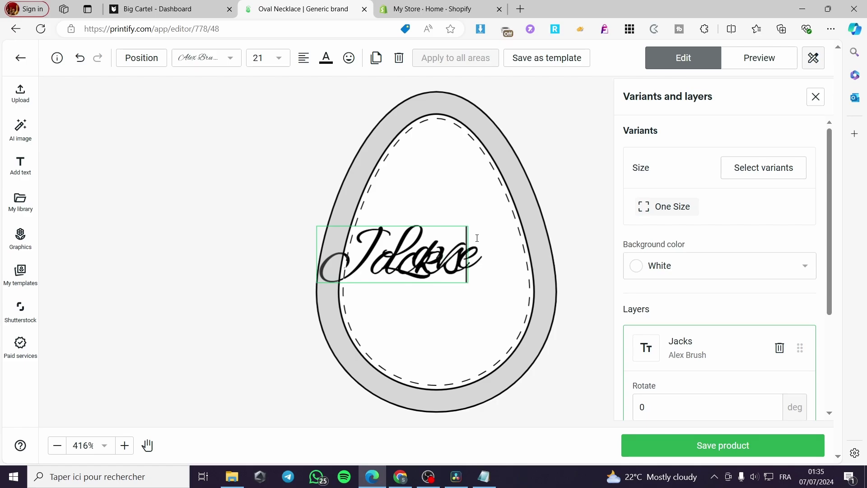
{"action": "left_click", "coordinate": [449, 291]}
{"action": "left_click_drag", "start_coordinate": [442, 263], "coordinate": [478, 197]}
Remove the final letter "s" from the name text above "Love".
{"action": "left_click", "coordinate": [497, 199]}
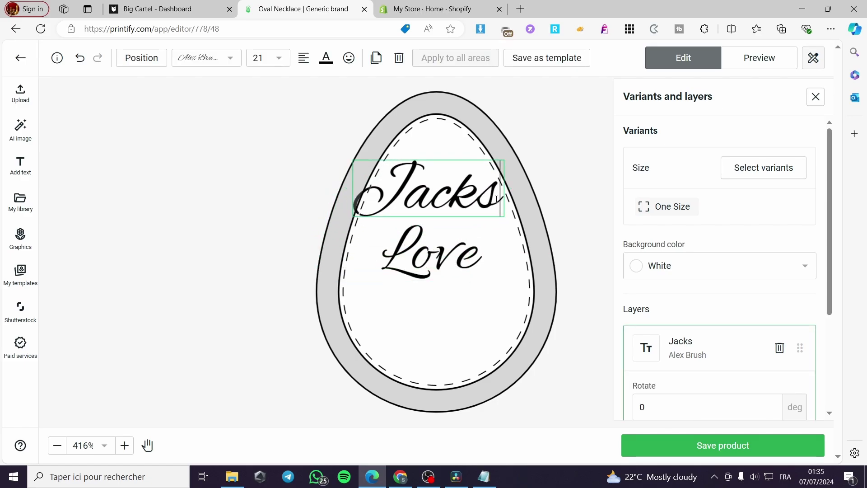
{"action": "key", "text": "BackSpace"}
{"action": "left_click_drag", "start_coordinate": [454, 206], "coordinate": [477, 206]}
{"action": "left_click", "coordinate": [493, 226]}
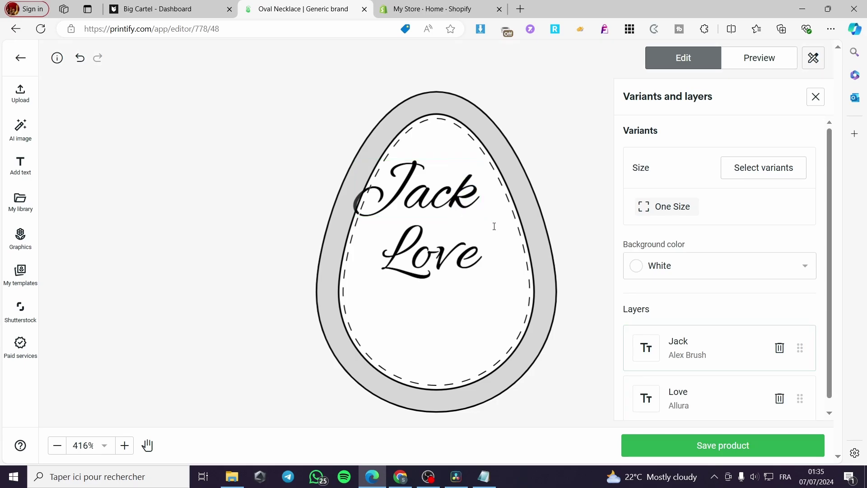
Shrink the name text slightly and position it above "Love", inside the dashed safe area.
{"action": "left_click", "coordinate": [423, 195]}
{"action": "left_click_drag", "start_coordinate": [424, 195], "coordinate": [445, 201]}
{"action": "left_click_drag", "start_coordinate": [502, 223], "coordinate": [441, 204]}
Select the "Love" text layer and examine its rotation, position and alignment settings.
{"action": "left_click", "coordinate": [440, 260]}
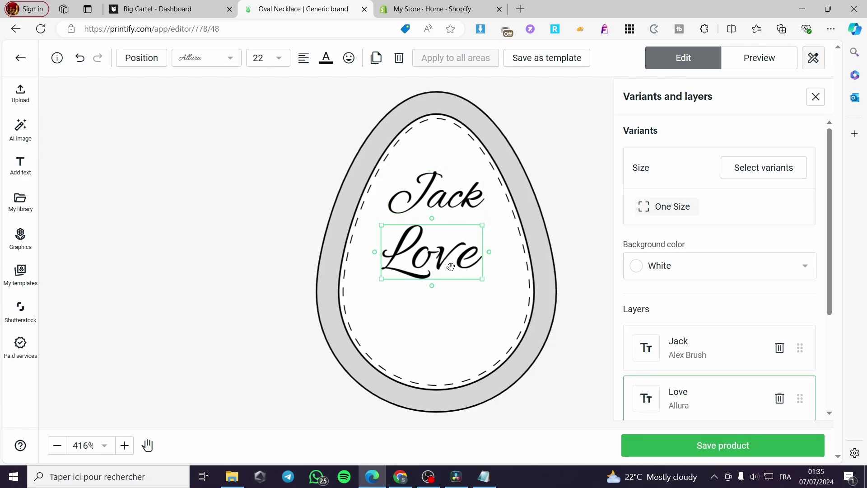
{"action": "double_click", "coordinate": [430, 270]}
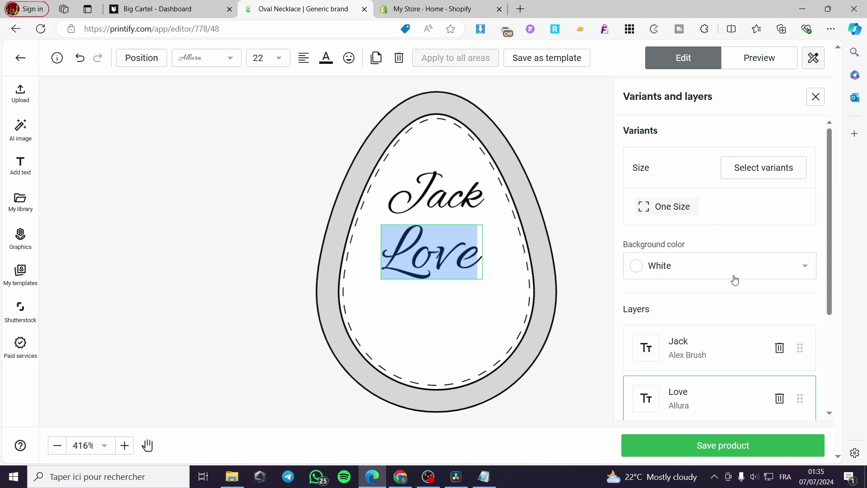
{"action": "scroll", "coordinate": [734, 279], "scroll_direction": "down", "scroll_amount": 3}
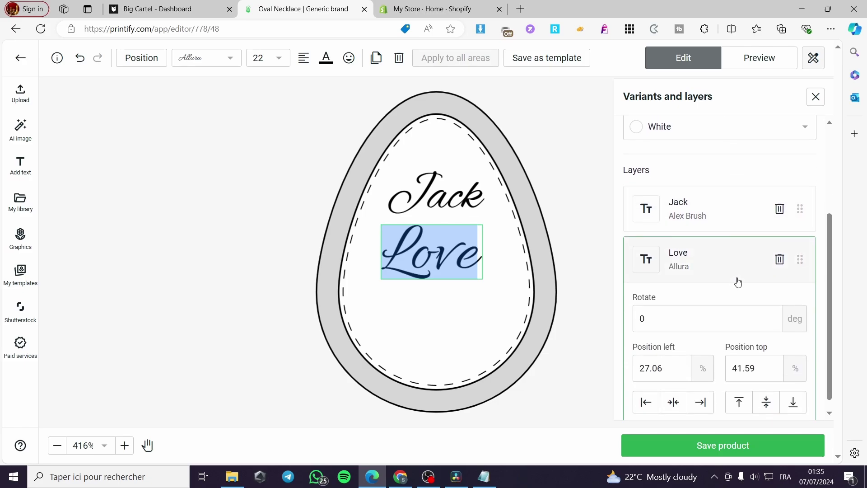
{"action": "left_click", "coordinate": [684, 254]}
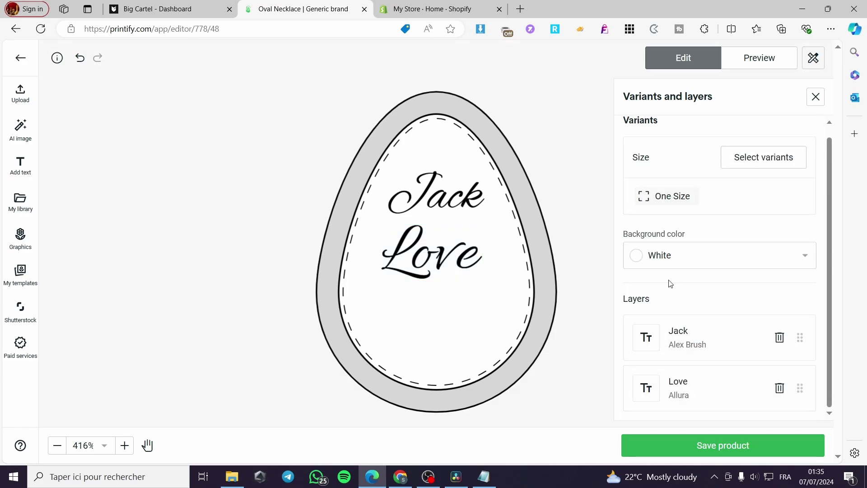
{"action": "left_click", "coordinate": [684, 396]}
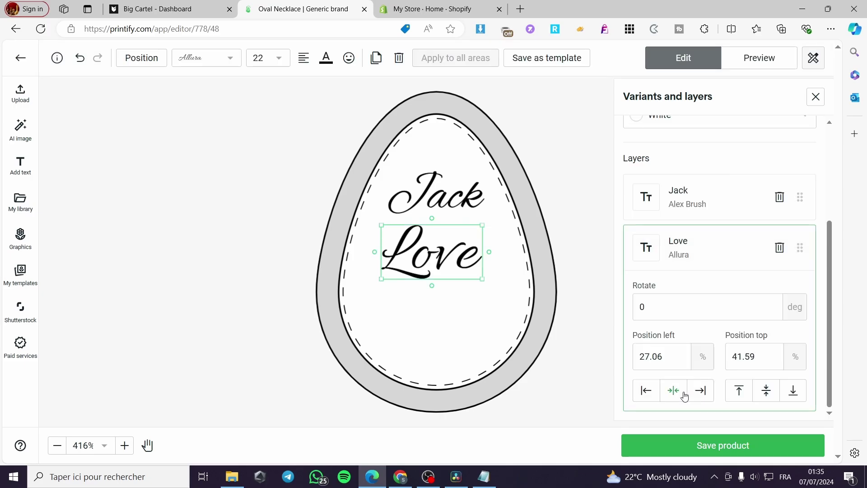
{"action": "scroll", "coordinate": [717, 381], "scroll_direction": "up", "scroll_amount": 3}
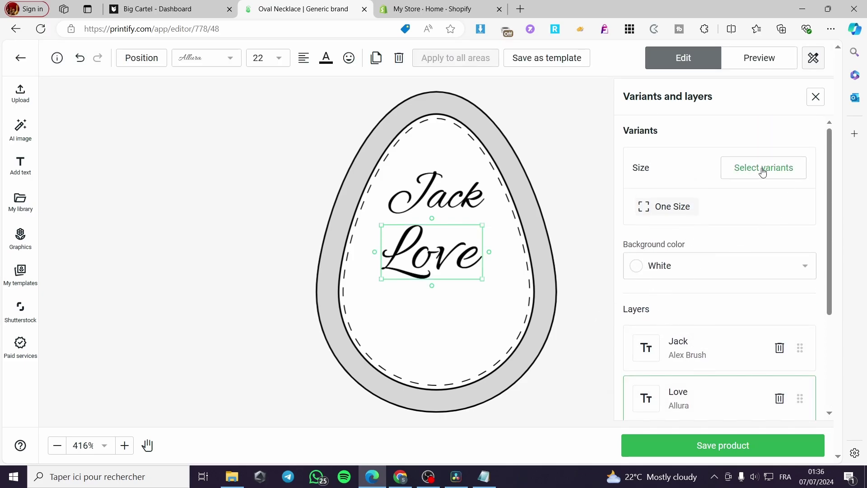
Move the "Love" text slightly down to the pendant's centre line and set the background color to Crusta.
{"action": "left_click_drag", "start_coordinate": [445, 250], "coordinate": [449, 254]}
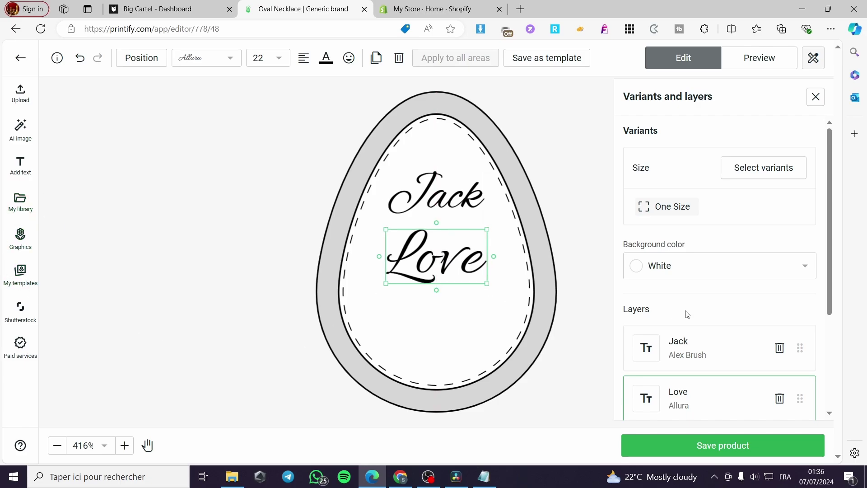
{"action": "left_click", "coordinate": [691, 273]}
{"action": "left_click", "coordinate": [752, 297]}
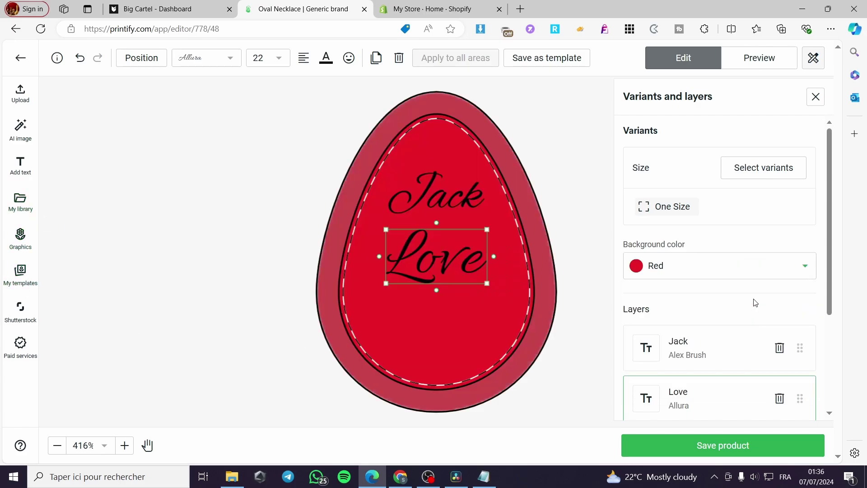
{"action": "left_click", "coordinate": [705, 270]}
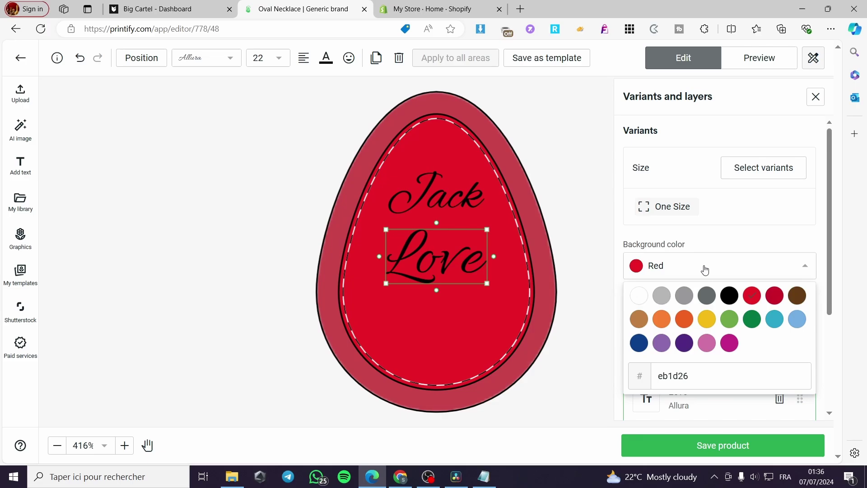
{"action": "left_click", "coordinate": [658, 320]}
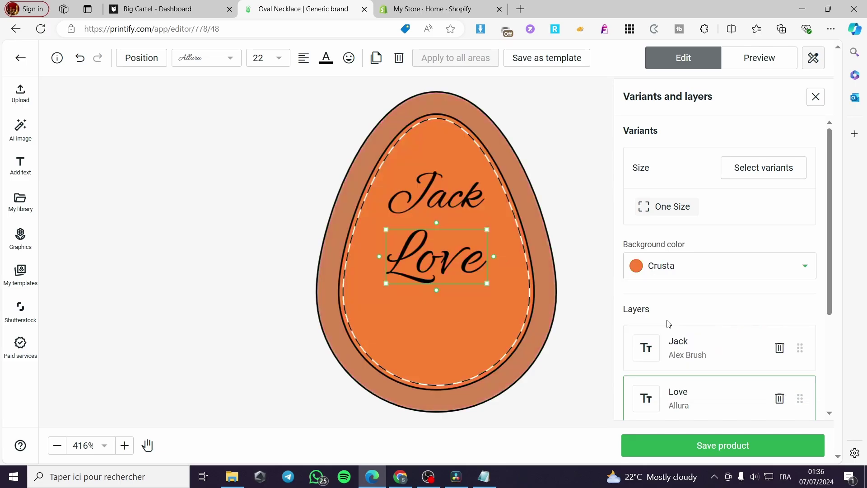
{"action": "left_click", "coordinate": [418, 319]}
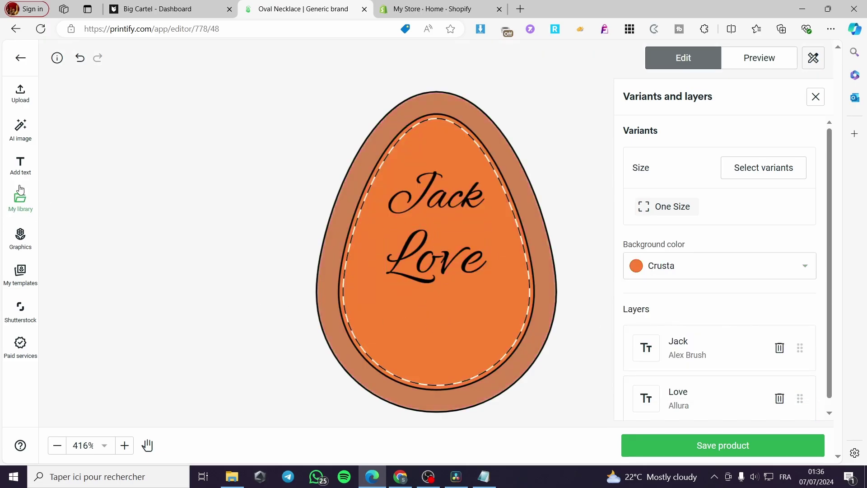
Add a third text reading "Job" in the Allura font and place it centred below "Love".
{"action": "left_click", "coordinate": [20, 166]}
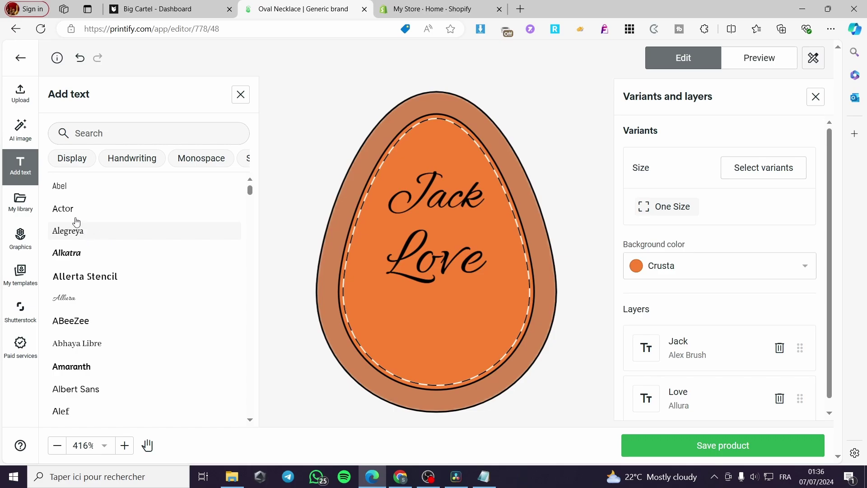
{"action": "left_click", "coordinate": [92, 299]}
{"action": "left_click", "coordinate": [343, 253]}
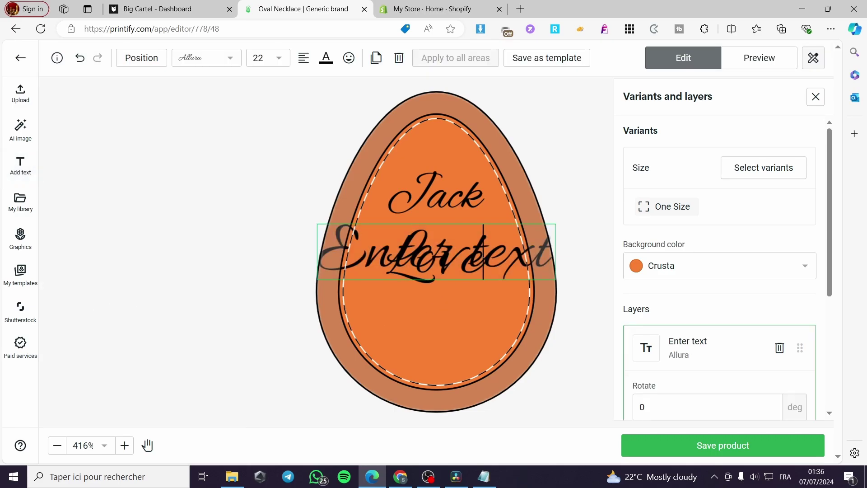
{"action": "left_click_drag", "start_coordinate": [549, 253], "coordinate": [315, 256]}
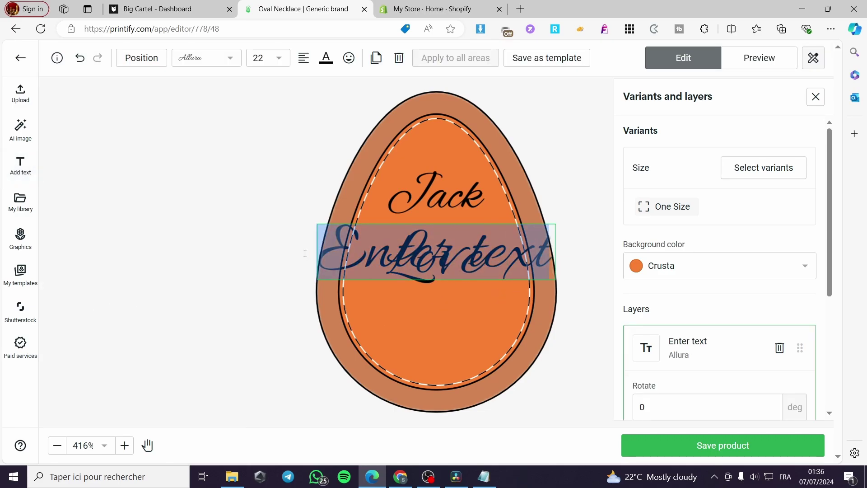
{"action": "type", "text": "Job"}
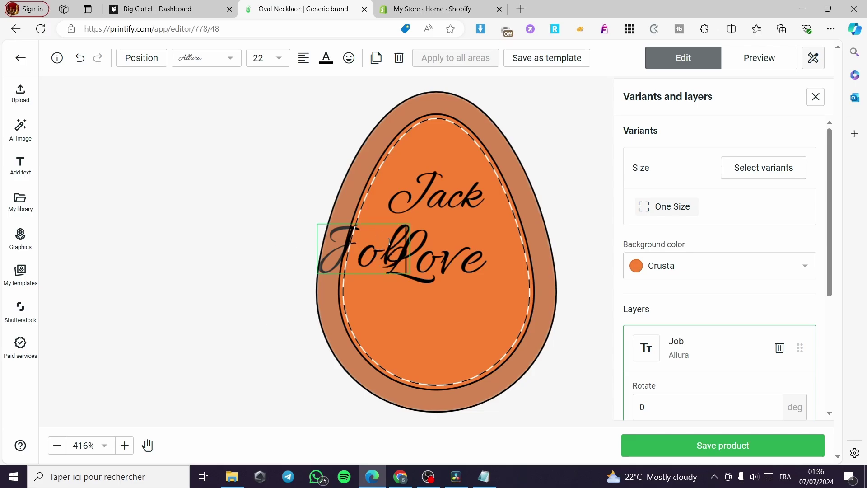
{"action": "left_click_drag", "start_coordinate": [389, 242], "coordinate": [441, 329]}
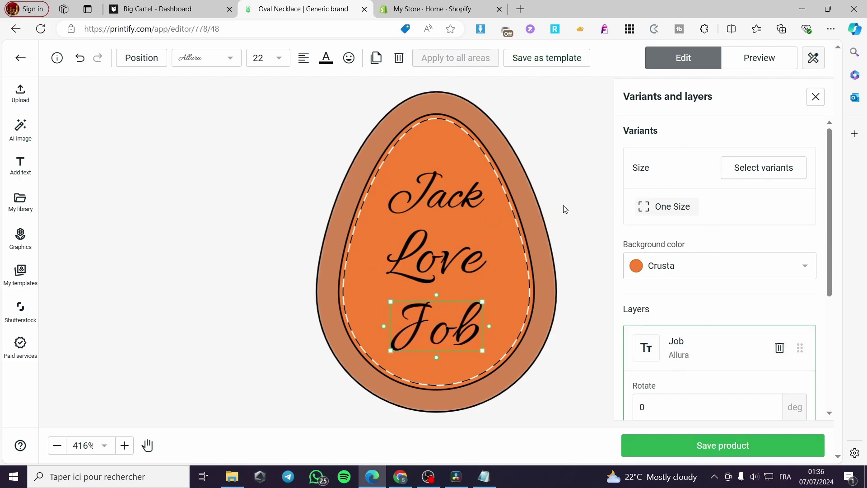
{"action": "left_click", "coordinate": [559, 153]}
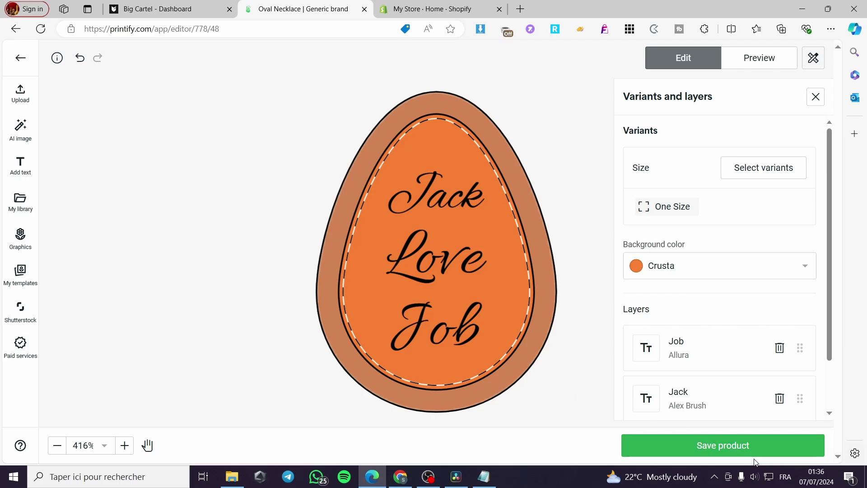
Save the necklace product and choose the Context 1 mockup as its title image.
{"action": "left_click", "coordinate": [716, 452]}
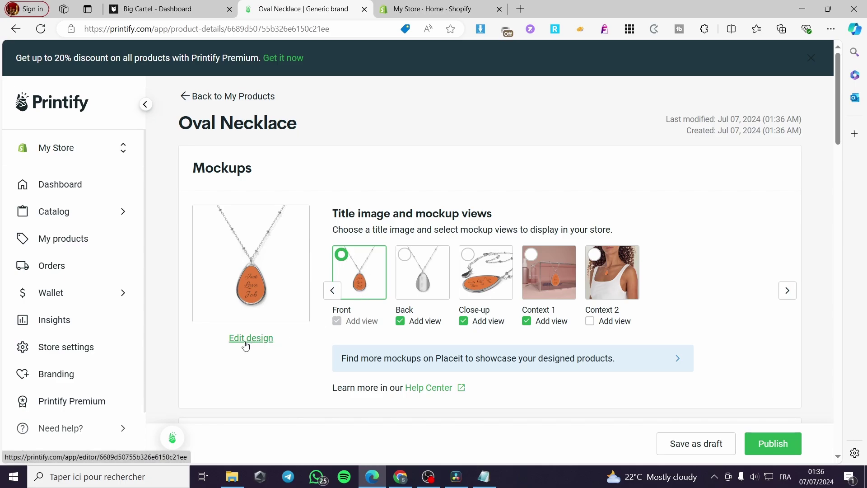
{"action": "left_click", "coordinate": [406, 256]}
{"action": "left_click", "coordinate": [339, 261]}
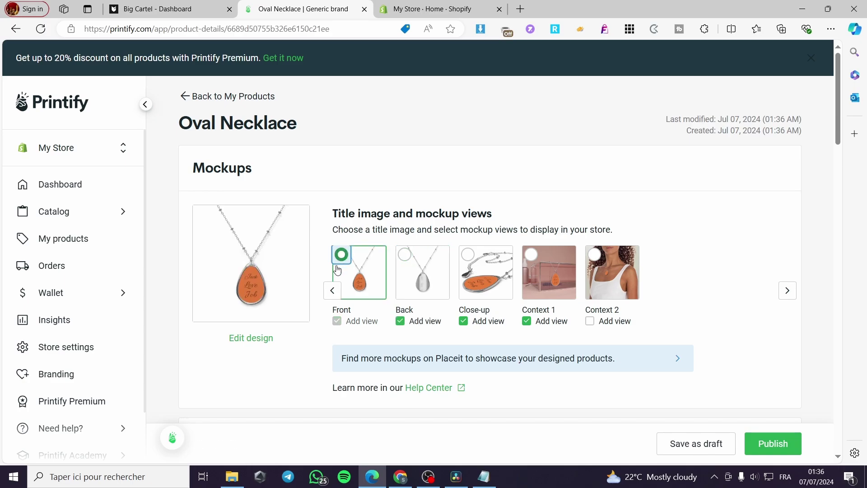
{"action": "left_click", "coordinate": [529, 255]}
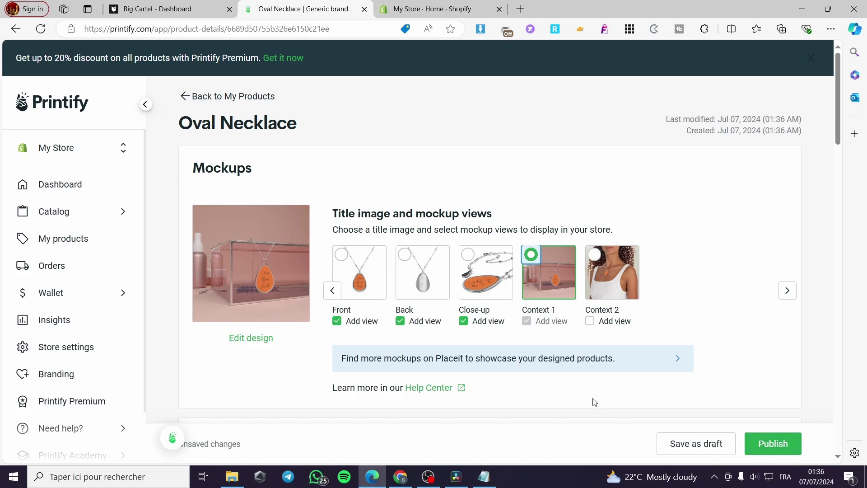
Change the product title in the listing details to "Customized Oval Necklace".
{"action": "scroll", "coordinate": [570, 371], "scroll_direction": "down", "scroll_amount": 5}
{"action": "scroll", "coordinate": [332, 296], "scroll_direction": "down", "scroll_amount": 2}
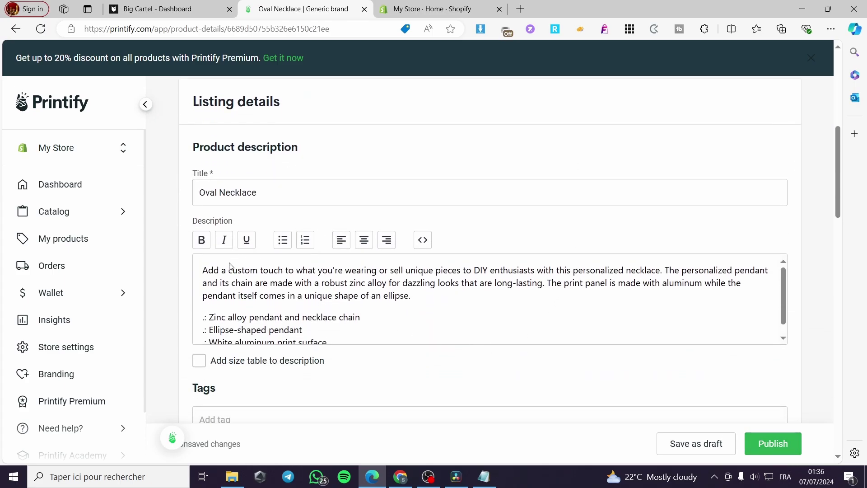
{"action": "scroll", "coordinate": [228, 270], "scroll_direction": "down", "scroll_amount": 1}
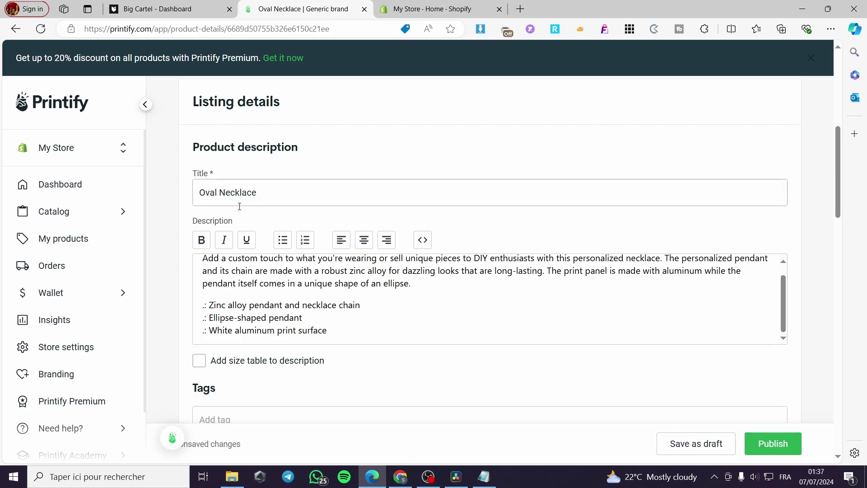
{"action": "left_click", "coordinate": [197, 192]}
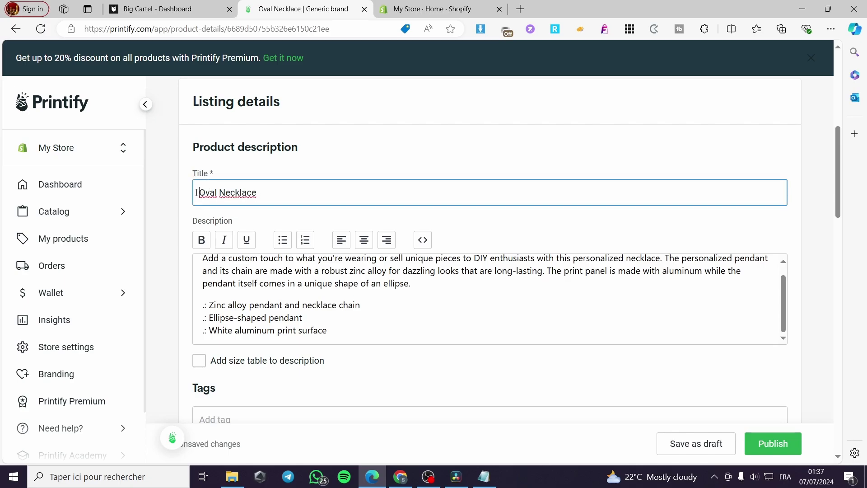
{"action": "type", "text": "C"}
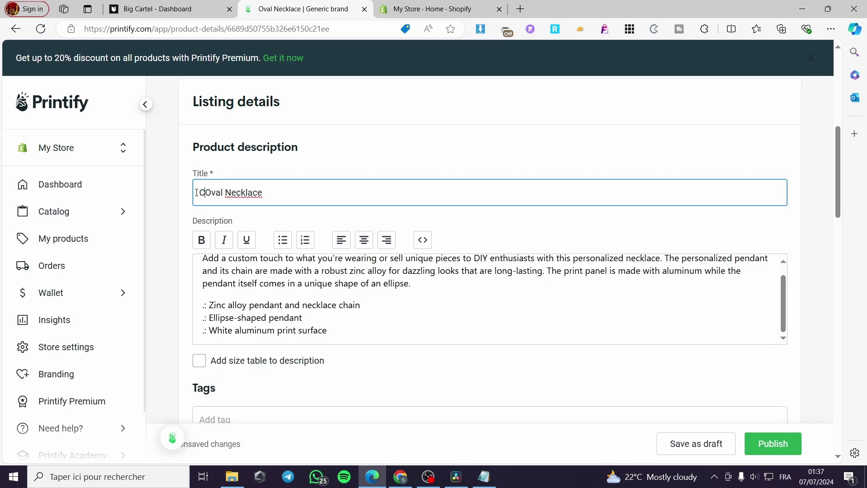
{"action": "type", "text": "utomize"}
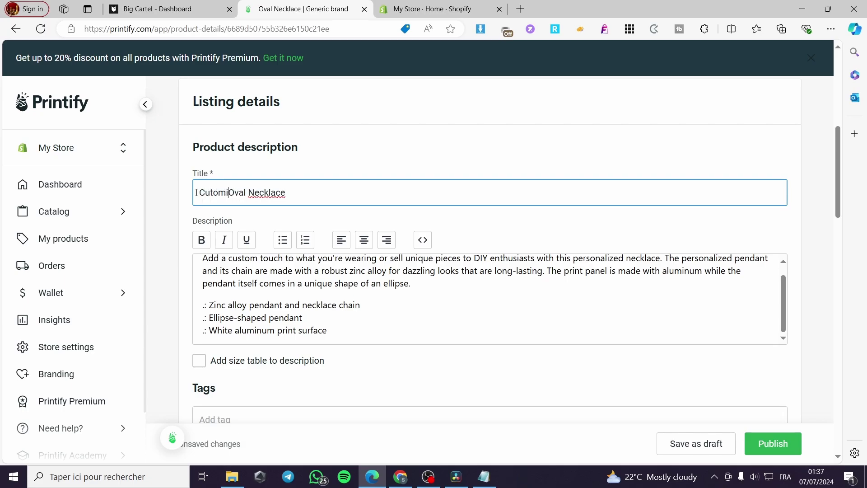
{"action": "type", "text": "d"}
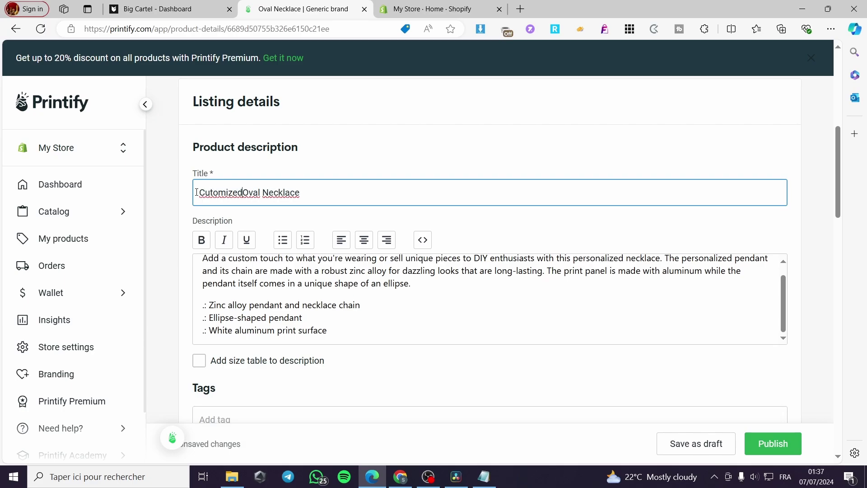
{"action": "left_click", "coordinate": [210, 193]}
{"action": "type", "text": "s"}
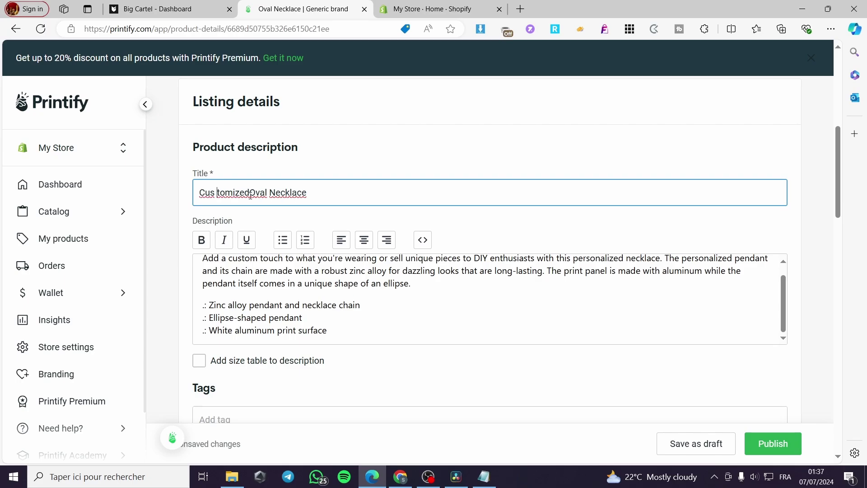
{"action": "key", "text": "BackSpace"}
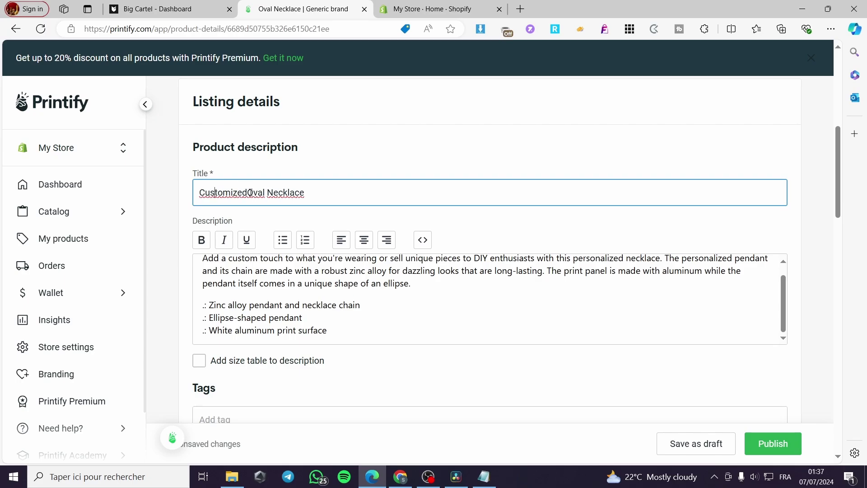
Set the retail price of the One Size variant to USD 45.99.
{"action": "scroll", "coordinate": [271, 199], "scroll_direction": "down", "scroll_amount": 5}
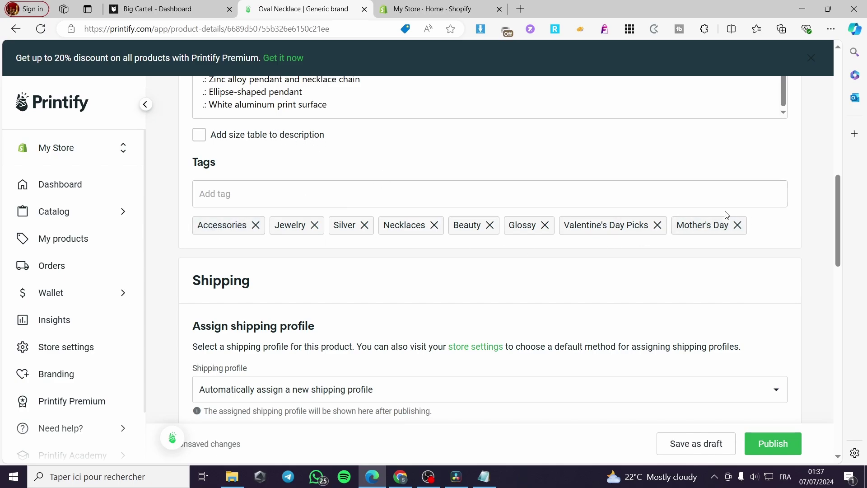
{"action": "scroll", "coordinate": [407, 199], "scroll_direction": "down", "scroll_amount": 3}
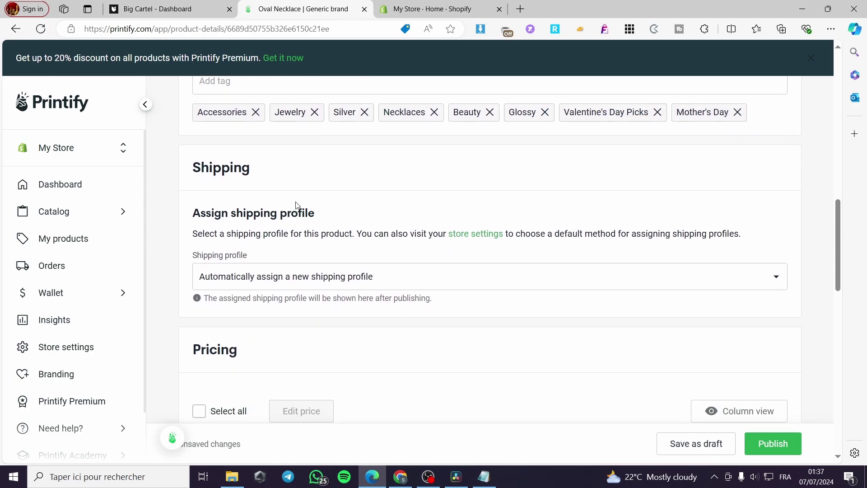
{"action": "scroll", "coordinate": [417, 255], "scroll_direction": "down", "scroll_amount": 3}
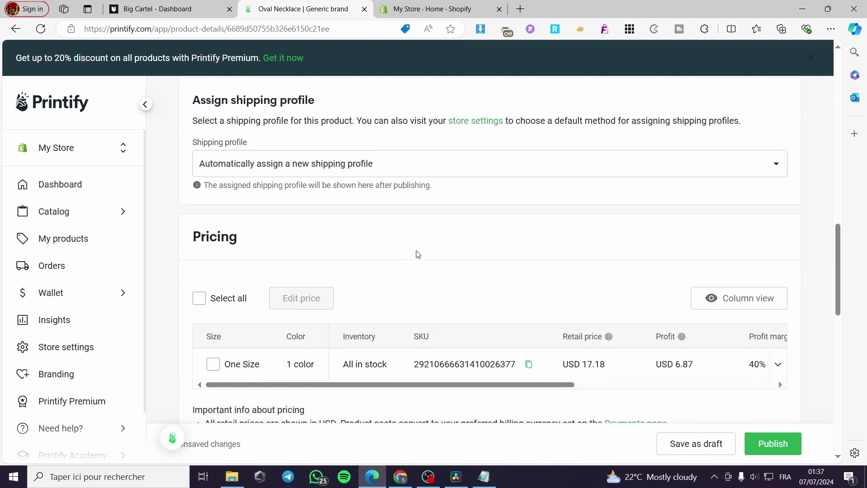
{"action": "left_click", "coordinate": [200, 298]}
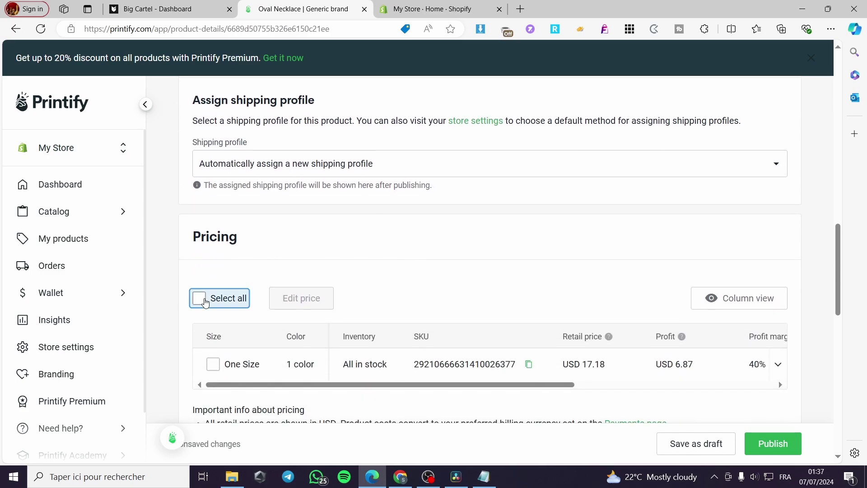
{"action": "left_click", "coordinate": [324, 298]}
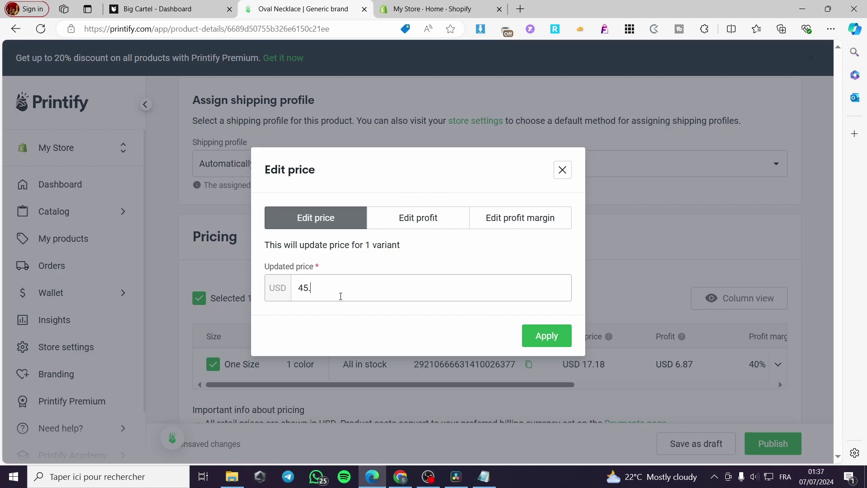
{"action": "type", "text": "45.99"}
{"action": "left_click", "coordinate": [565, 337]}
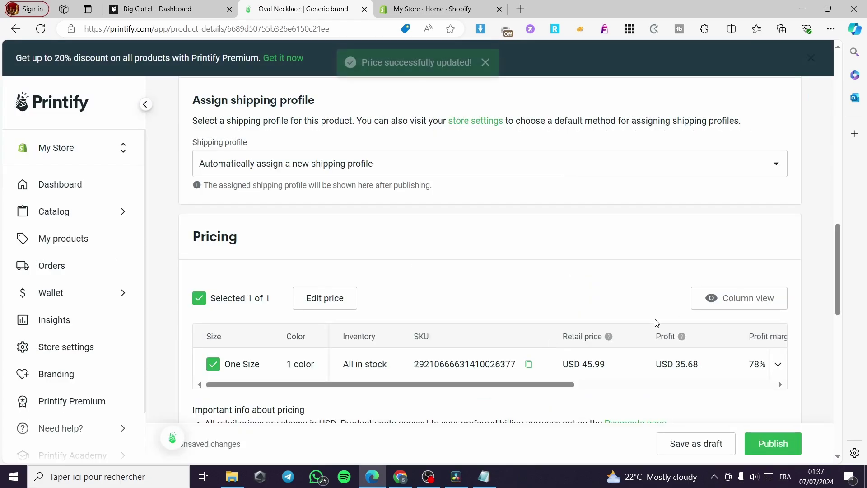
Enlarge the Context 1 title image of the necklace and save it as the JPEG file 20473 in the Téléchargements folder.
{"action": "scroll", "coordinate": [706, 271], "scroll_direction": "down", "scroll_amount": 1}
{"action": "scroll", "coordinate": [706, 271], "scroll_direction": "down", "scroll_amount": 6}
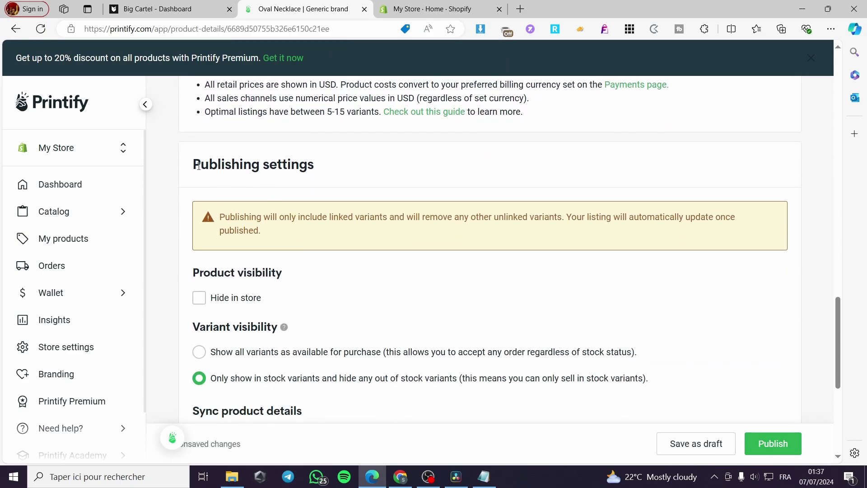
{"action": "scroll", "coordinate": [336, 228], "scroll_direction": "down", "scroll_amount": 6}
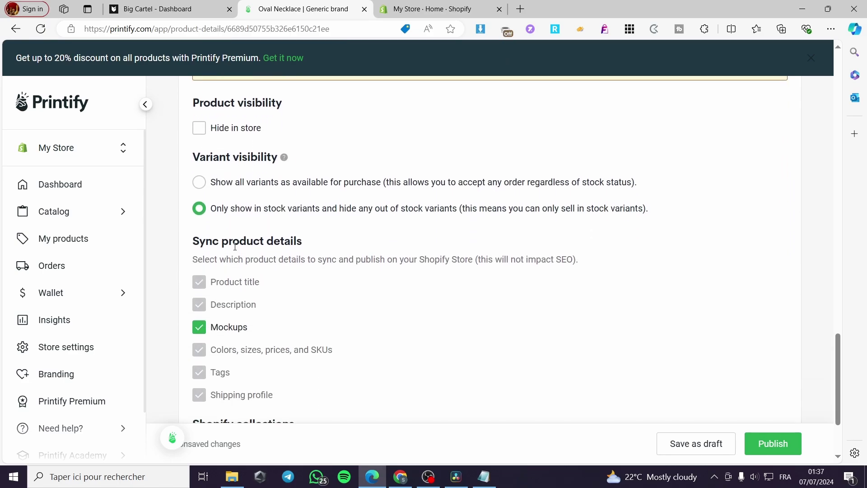
{"action": "scroll", "coordinate": [658, 352], "scroll_direction": "up", "scroll_amount": 20}
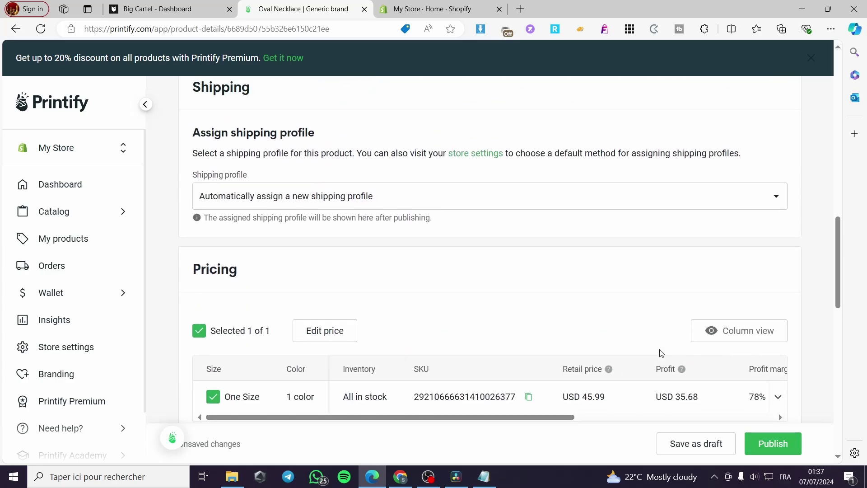
{"action": "scroll", "coordinate": [685, 346], "scroll_direction": "up", "scroll_amount": 4}
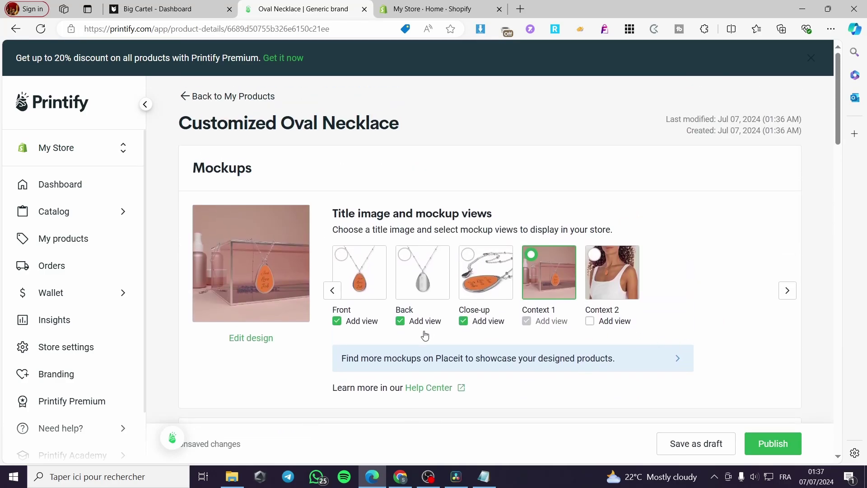
{"action": "left_click", "coordinate": [261, 257]}
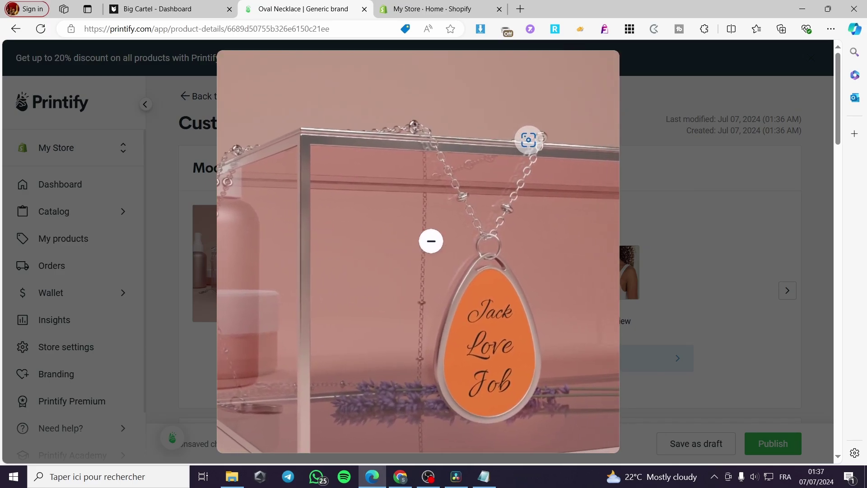
{"action": "right_click", "coordinate": [433, 244]}
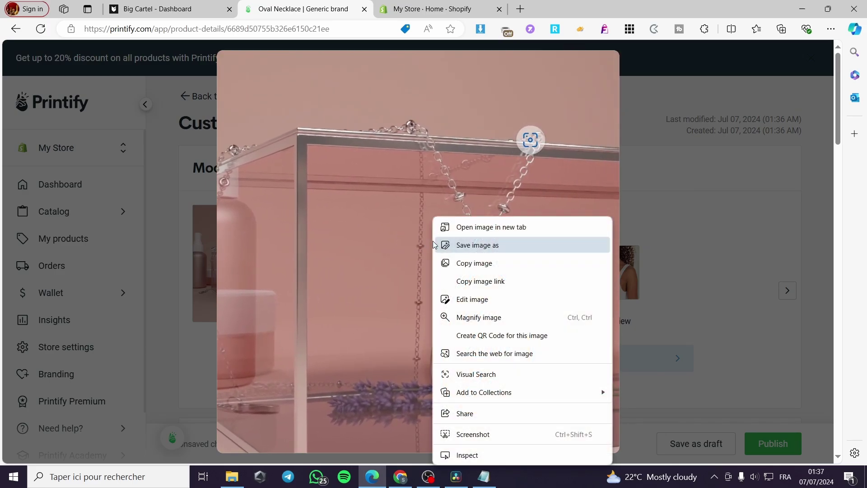
{"action": "left_click", "coordinate": [472, 249]}
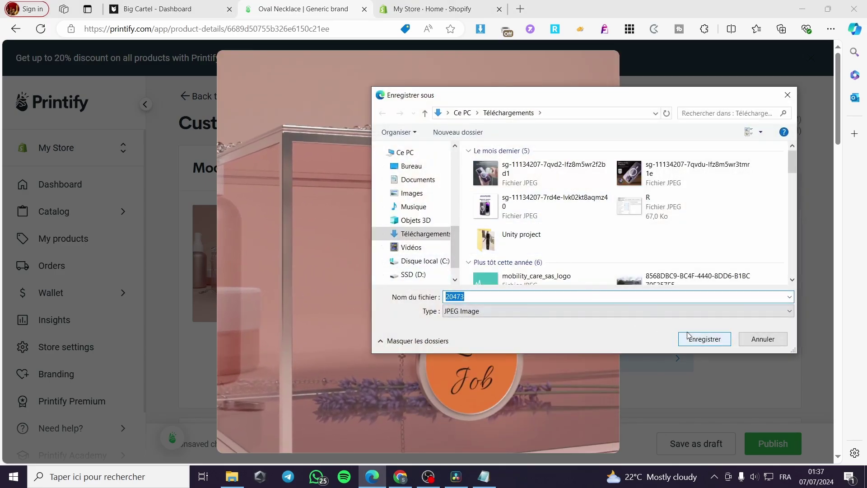
{"action": "left_click", "coordinate": [699, 339]}
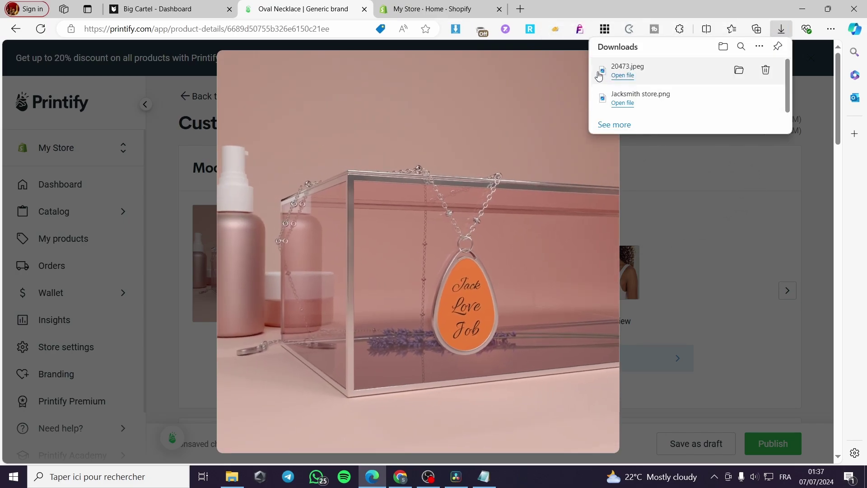
Open the downloaded 20473.jpeg in Photos to check the mockup image, and close it again.
{"action": "left_click", "coordinate": [629, 77]}
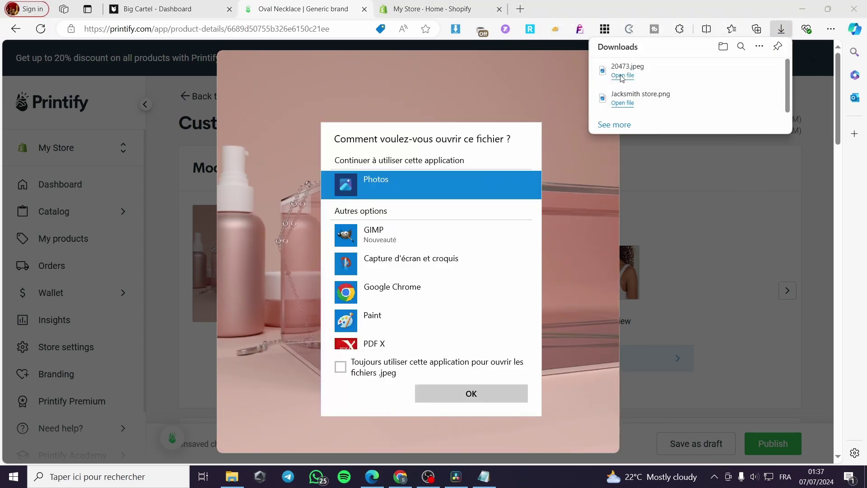
{"action": "double_click", "coordinate": [461, 172]}
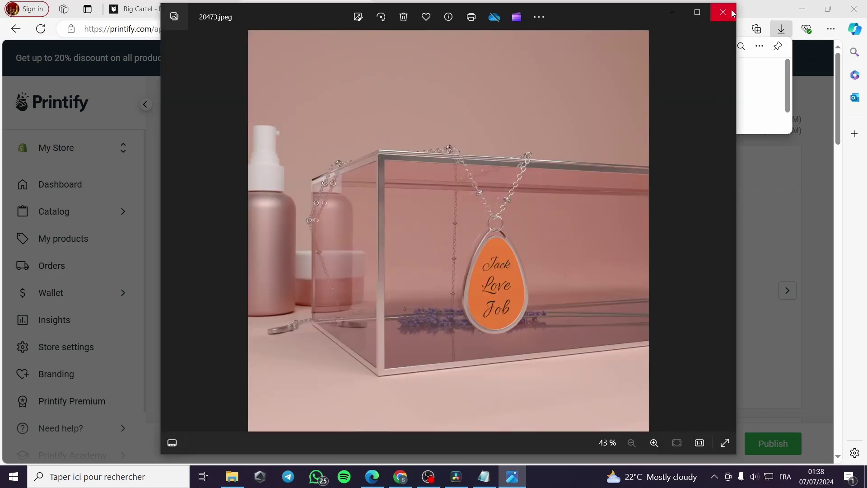
{"action": "left_click", "coordinate": [732, 13]}
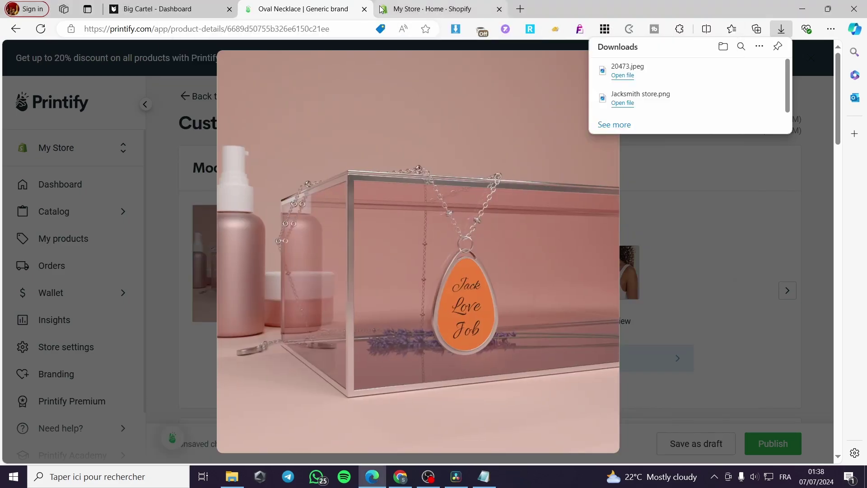
Switch to Big Cartel, start a new product and upload the saved necklace mockup as its image.
{"action": "left_click", "coordinate": [172, 9]}
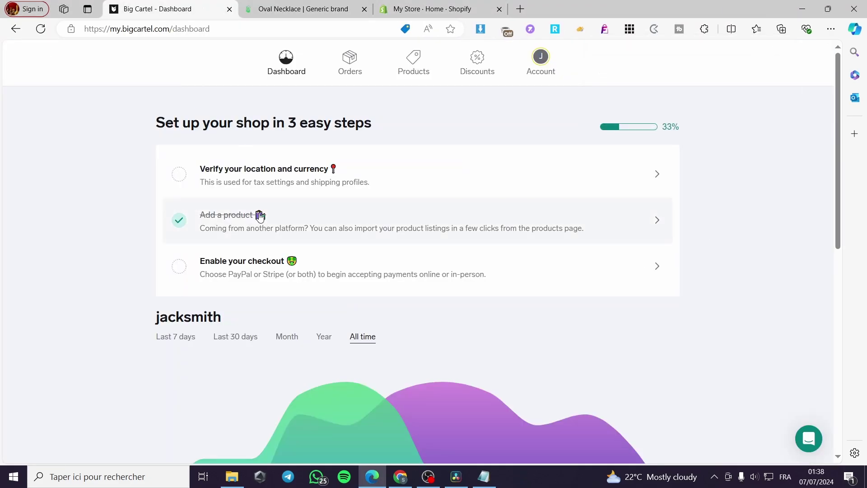
{"action": "left_click", "coordinate": [415, 65]}
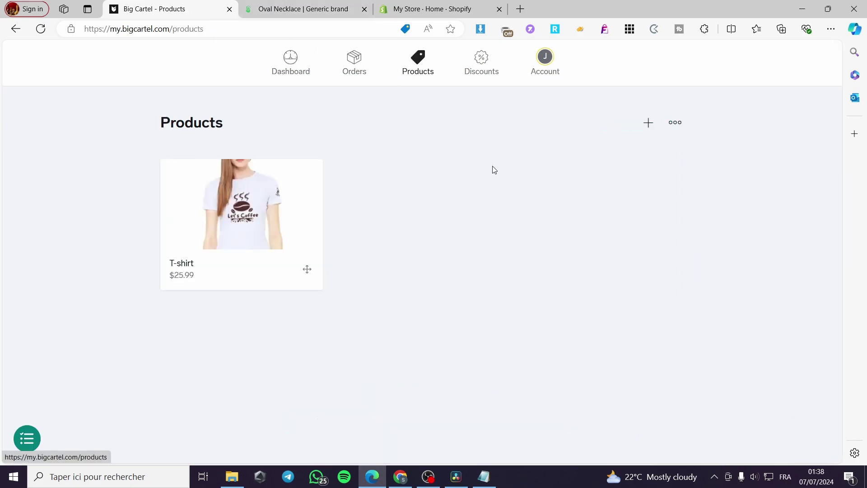
{"action": "left_click", "coordinate": [649, 124]}
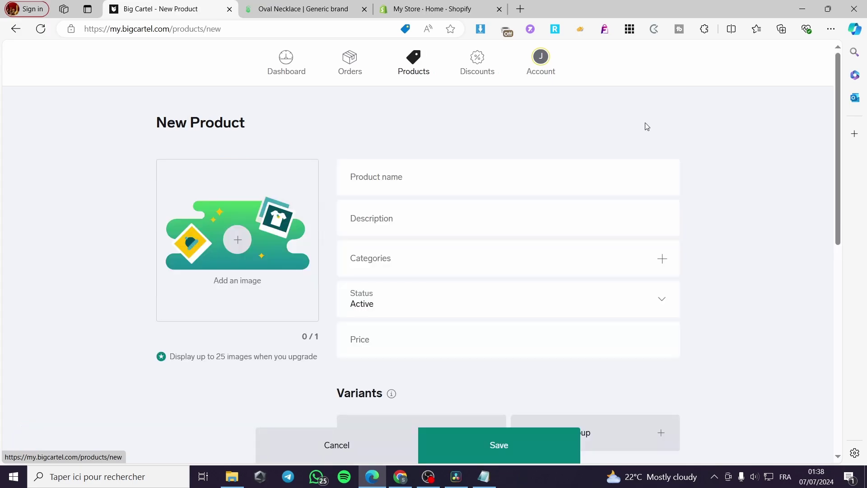
{"action": "left_click", "coordinate": [233, 237]}
{"action": "double_click", "coordinate": [506, 175]}
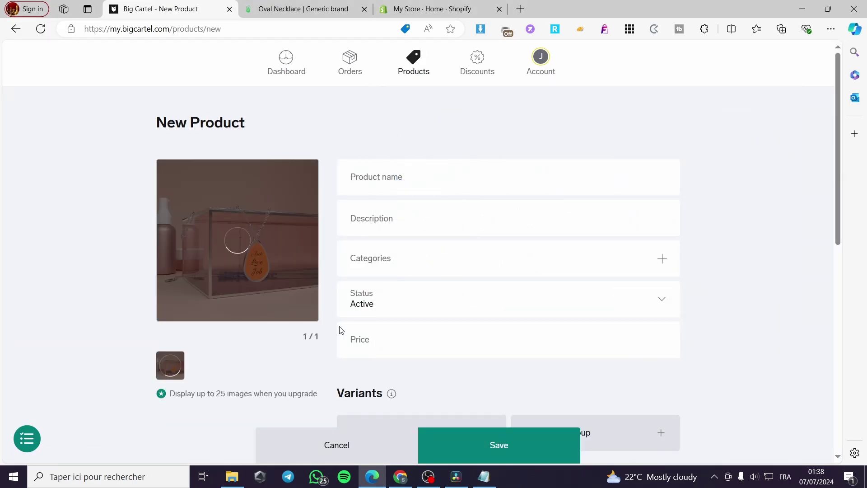
Copy the title "Customized Oval Necklace" from the Printify listing into the product name of the new Big Cartel product.
{"action": "left_click", "coordinate": [296, 9]}
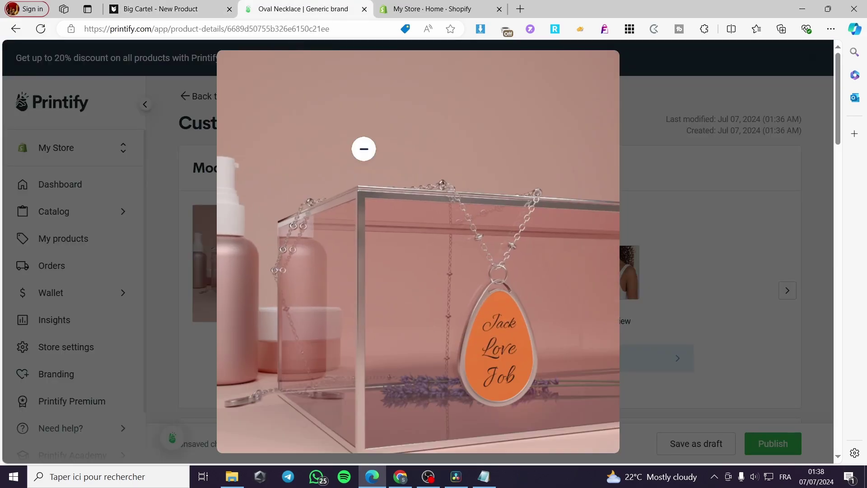
{"action": "left_click", "coordinate": [692, 177]}
{"action": "scroll", "coordinate": [405, 294], "scroll_direction": "down", "scroll_amount": 5}
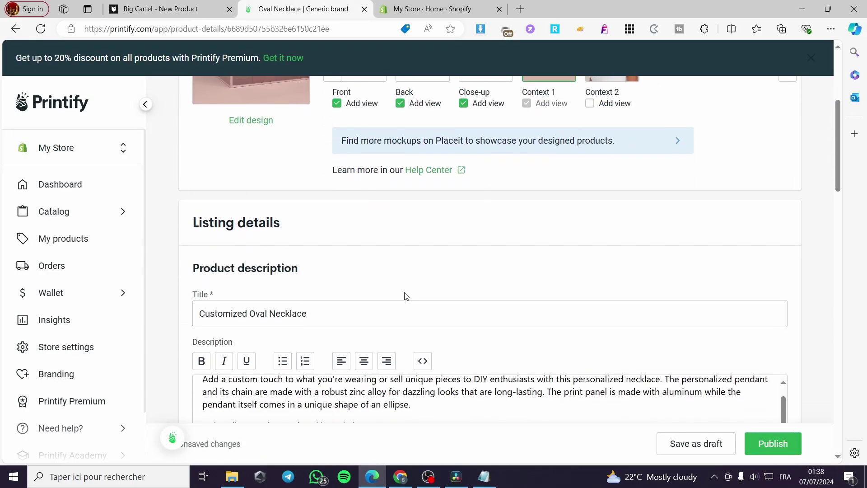
{"action": "left_click_drag", "start_coordinate": [333, 305], "coordinate": [154, 314]}
{"action": "key", "text": "ctrl+c"}
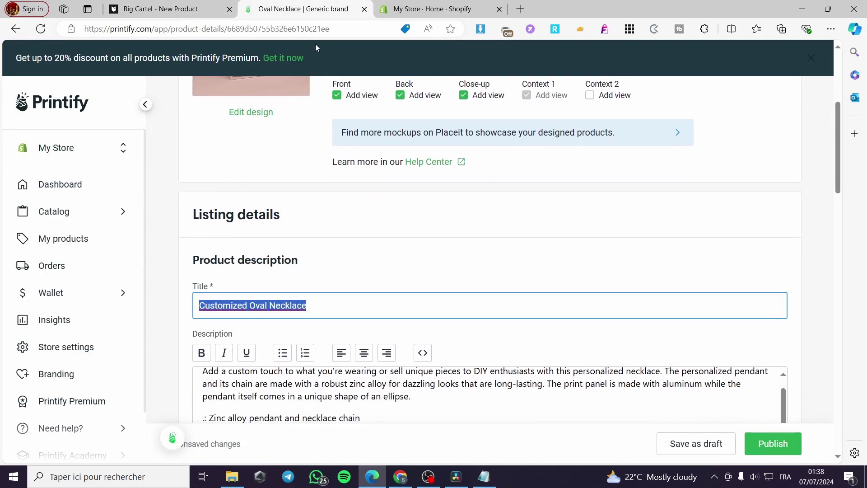
{"action": "left_click", "coordinate": [155, 9]}
{"action": "left_click", "coordinate": [427, 191]}
{"action": "key", "text": "ctrl+v"}
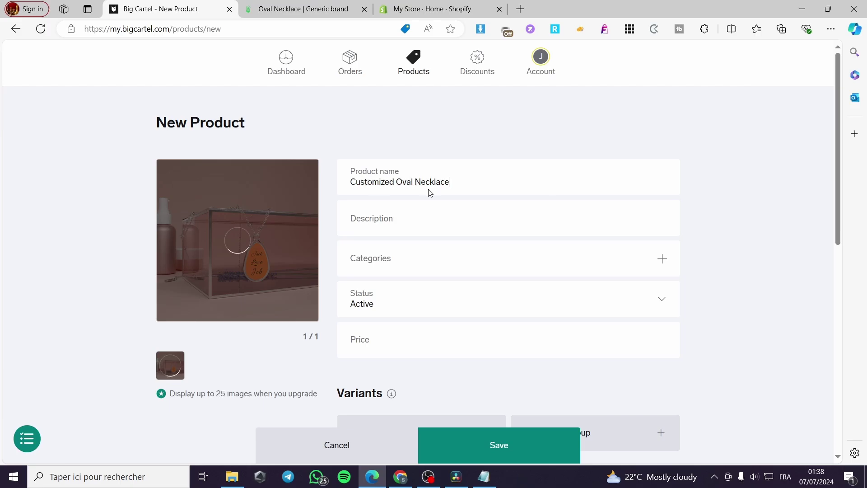
Copy the full necklace description from the Printify listing into the description of the Big Cartel product.
{"action": "left_click", "coordinate": [402, 219]}
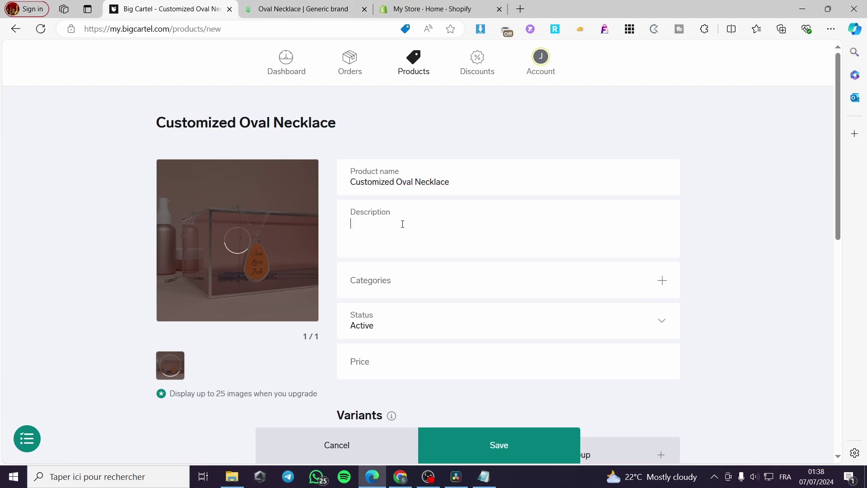
{"action": "left_click", "coordinate": [294, 8]}
{"action": "scroll", "coordinate": [350, 299], "scroll_direction": "down", "scroll_amount": 3}
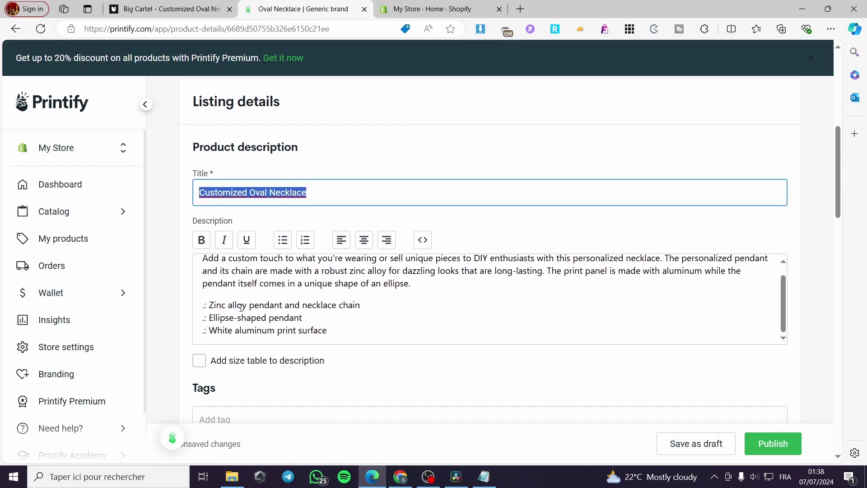
{"action": "scroll", "coordinate": [203, 278], "scroll_direction": "up", "scroll_amount": 1}
{"action": "left_click_drag", "start_coordinate": [206, 273], "coordinate": [391, 331]}
{"action": "key", "text": "ctrl+c"}
{"action": "key", "text": "ctrl+shift+Tab"}
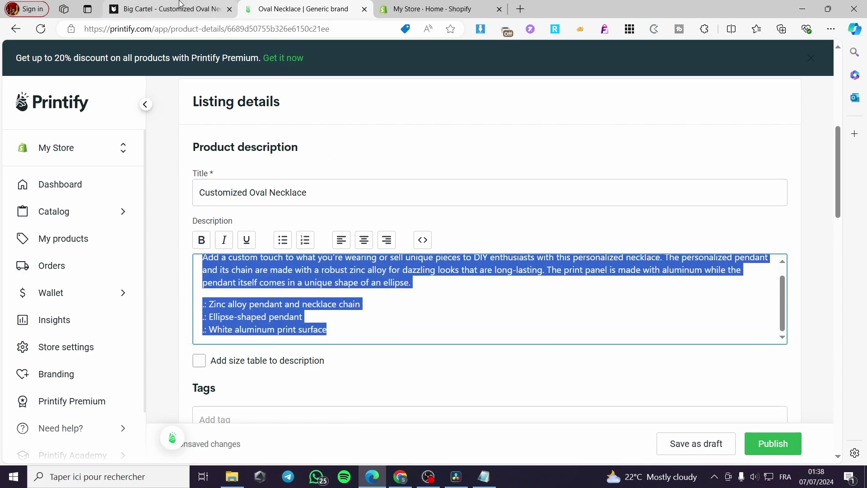
{"action": "key", "text": "ctrl+v"}
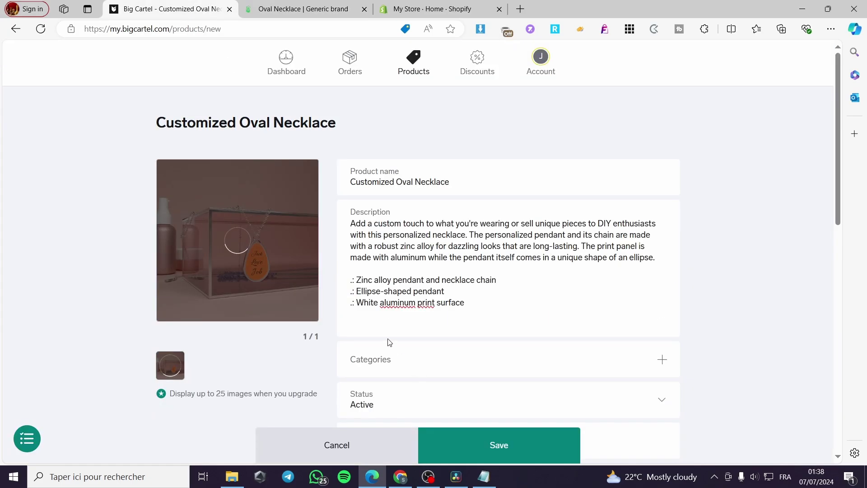
Check the necklace's tags in Printify and create a matching "Accessories" category for the Big Cartel product.
{"action": "left_click", "coordinate": [313, 9]}
{"action": "scroll", "coordinate": [364, 364], "scroll_direction": "down", "scroll_amount": 5}
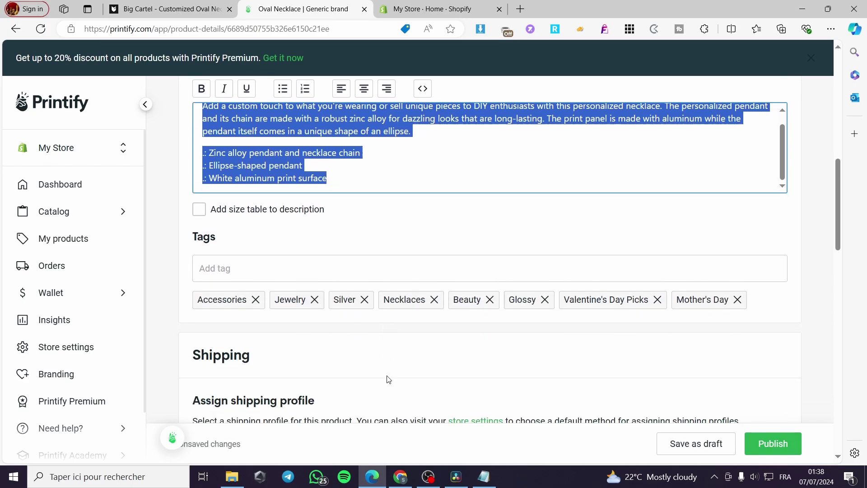
{"action": "left_click", "coordinate": [170, 5]}
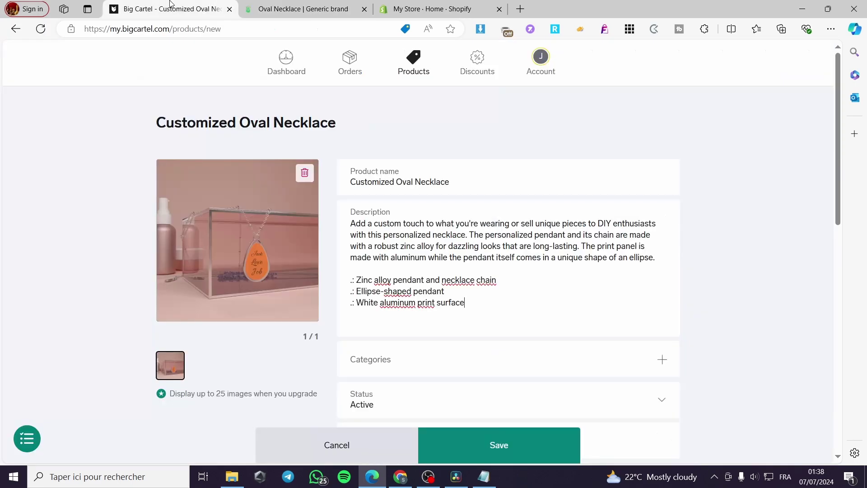
{"action": "left_click", "coordinate": [662, 359]}
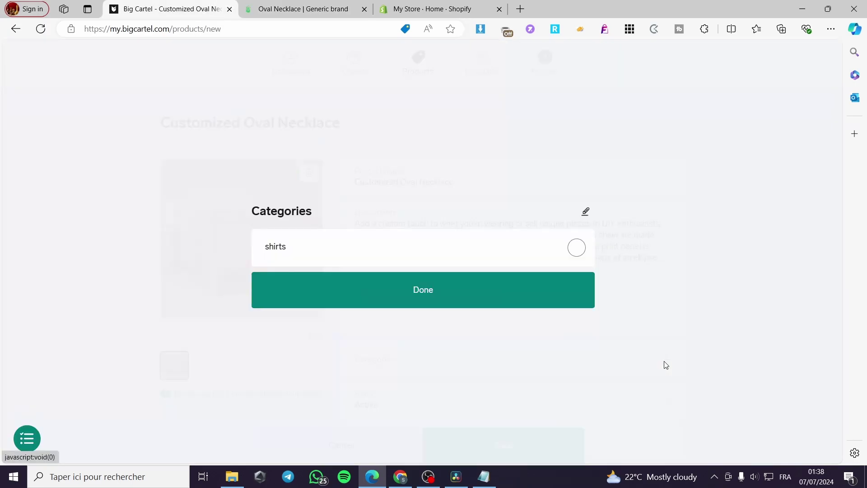
{"action": "left_click", "coordinate": [585, 212]}
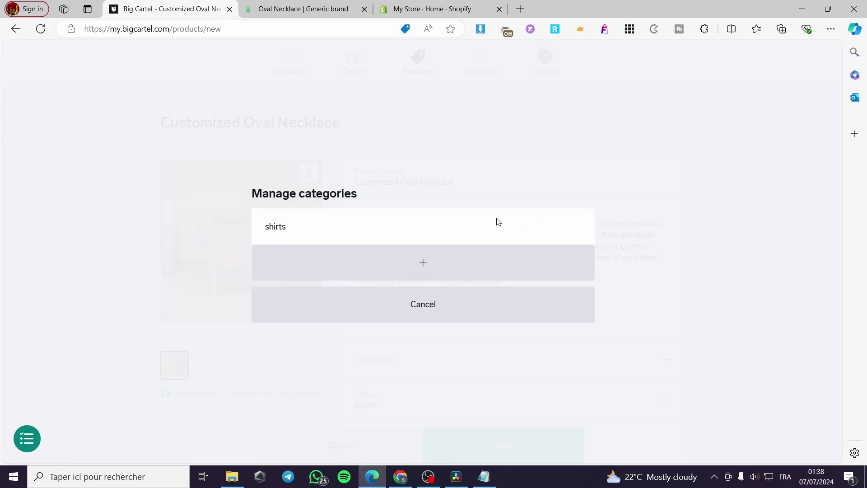
{"action": "left_click", "coordinate": [426, 268]}
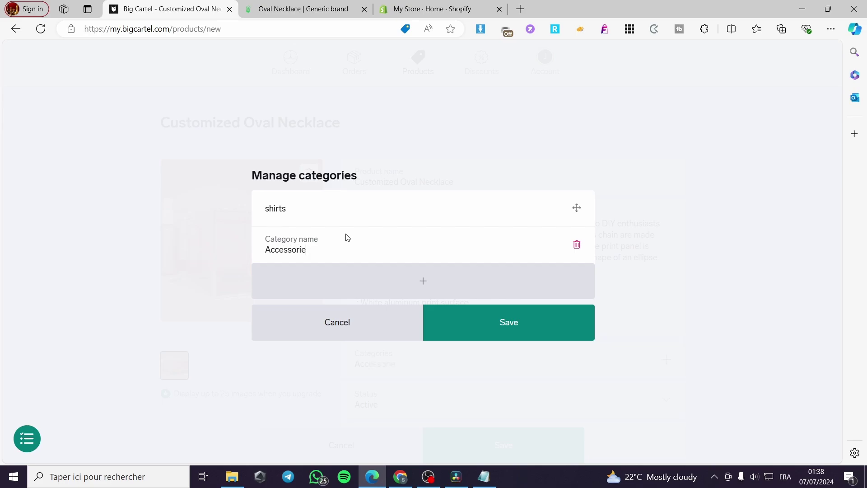
Add a second category named "jewlery", based on the Printify tags, and save the product's category selection.
{"action": "left_click", "coordinate": [478, 293]}
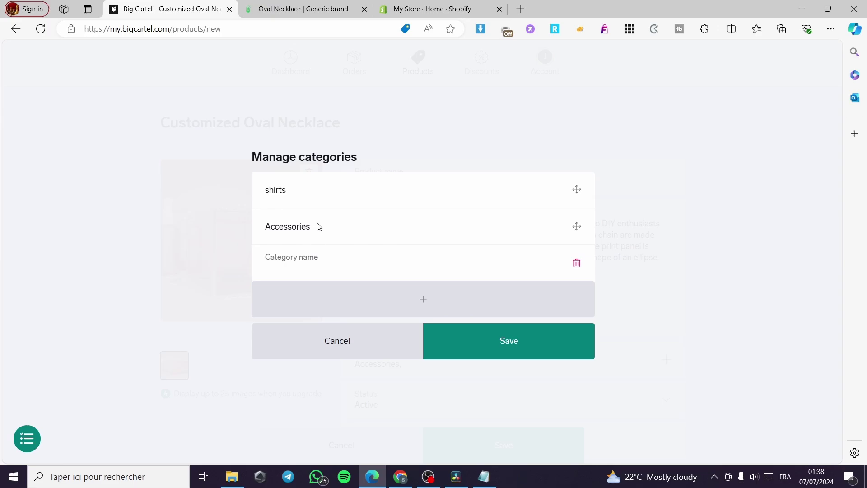
{"action": "left_click", "coordinate": [295, 9]}
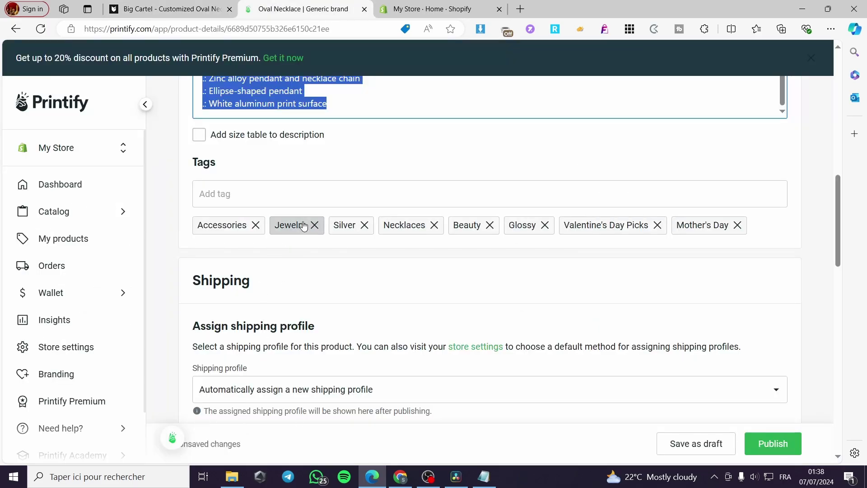
{"action": "left_click", "coordinate": [185, 8]}
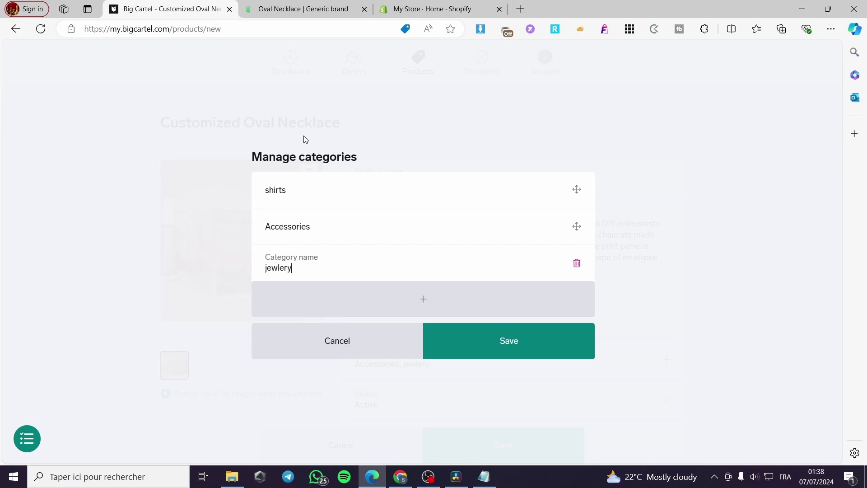
{"action": "left_click", "coordinate": [504, 344]}
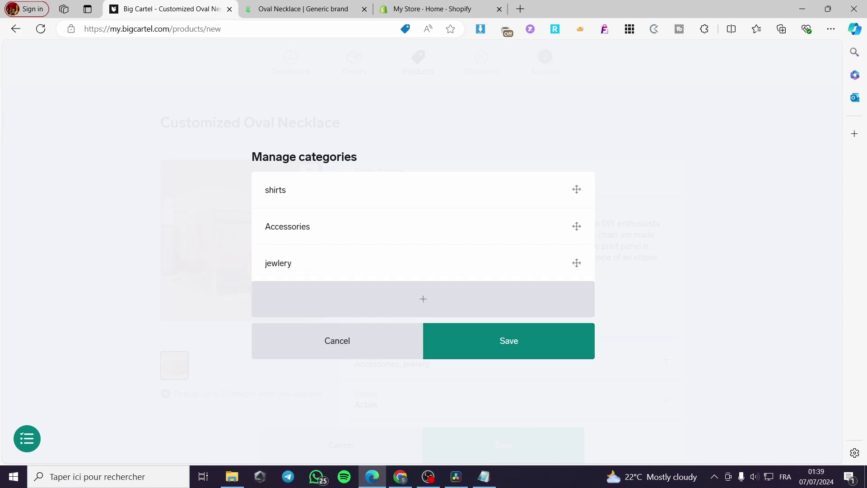
{"action": "left_click", "coordinate": [519, 344]}
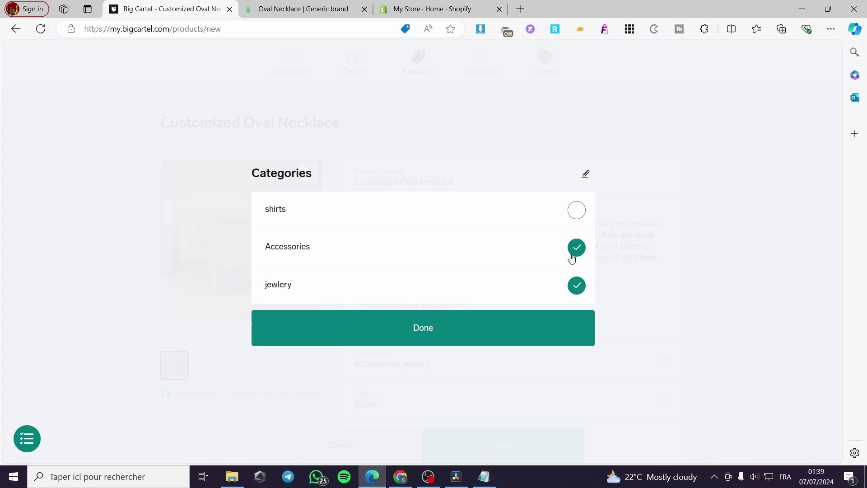
{"action": "left_click", "coordinate": [434, 337]}
Keep the product's status as Active and set its price to $45.99.
{"action": "scroll", "coordinate": [564, 419], "scroll_direction": "down", "scroll_amount": 3}
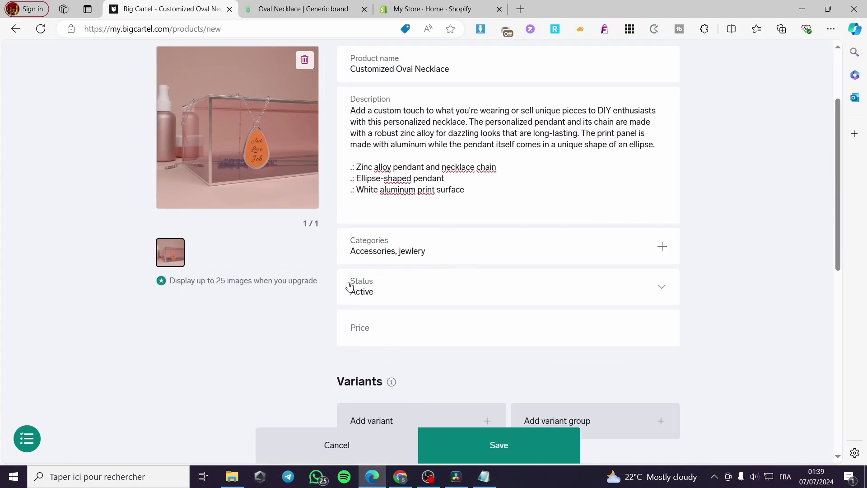
{"action": "left_click", "coordinate": [479, 290]}
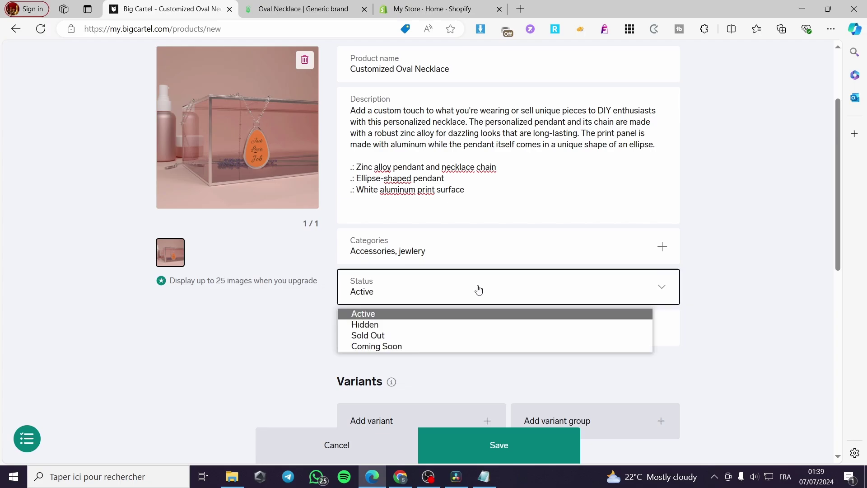
{"action": "left_click", "coordinate": [478, 289]}
{"action": "left_click", "coordinate": [390, 330]}
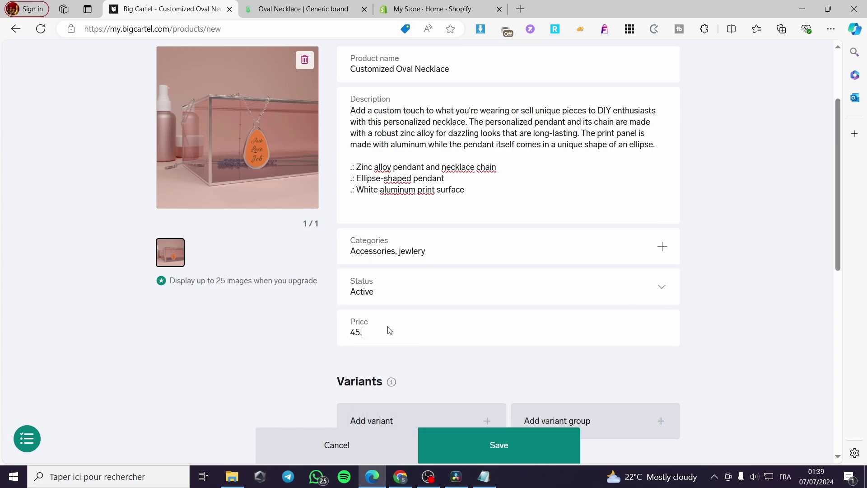
{"action": "left_click", "coordinate": [292, 385]}
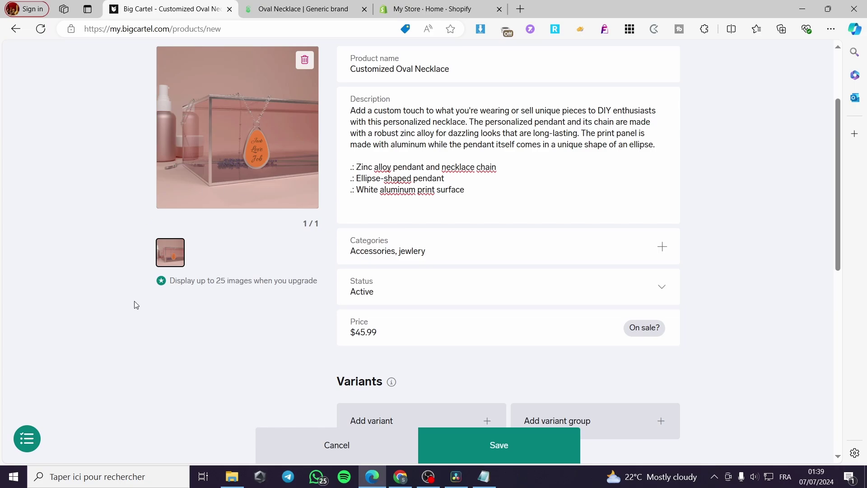
Glance at the necklace listing in Printify and add a shipping entry for Everywhere to the Big Cartel product.
{"action": "scroll", "coordinate": [657, 340], "scroll_direction": "down", "scroll_amount": 3}
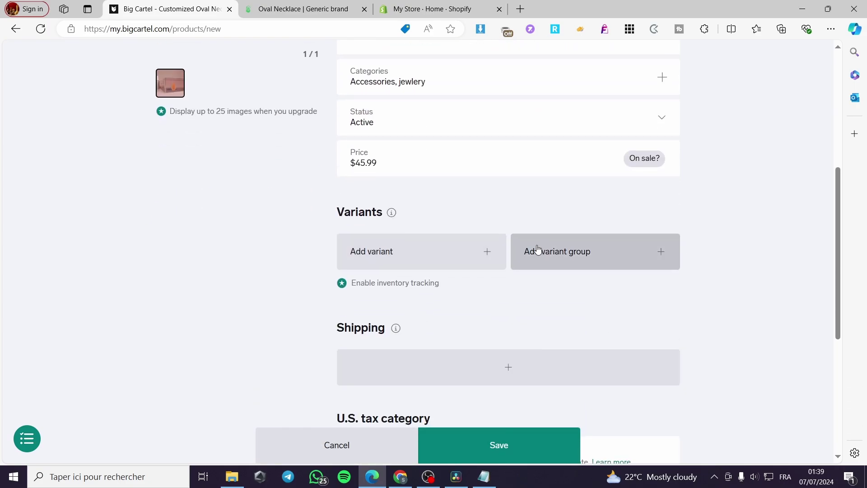
{"action": "left_click", "coordinate": [302, 9]}
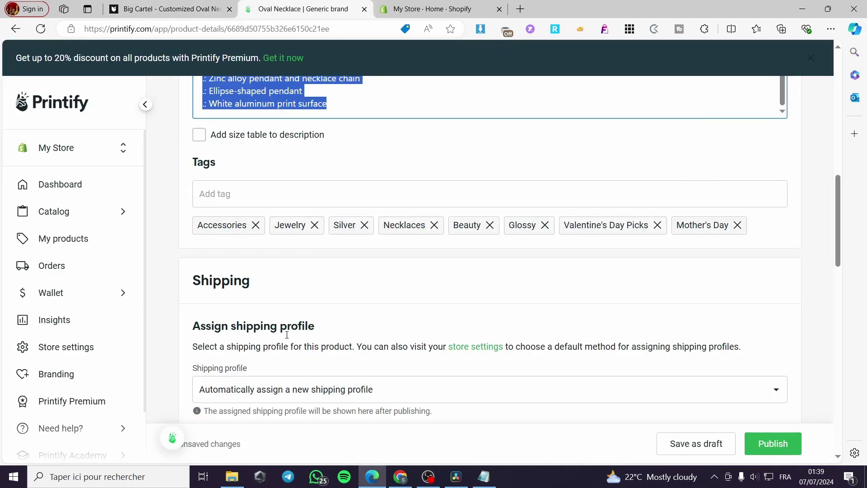
{"action": "scroll", "coordinate": [286, 334], "scroll_direction": "up", "scroll_amount": 10}
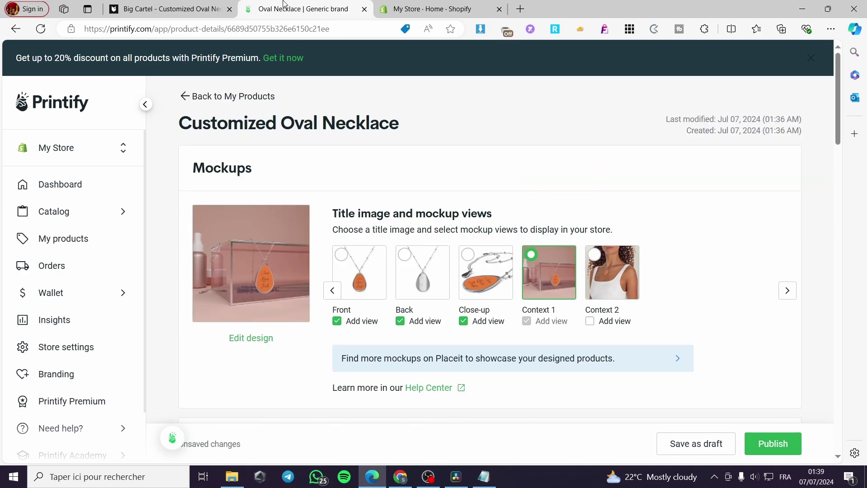
{"action": "left_click", "coordinate": [177, 8]}
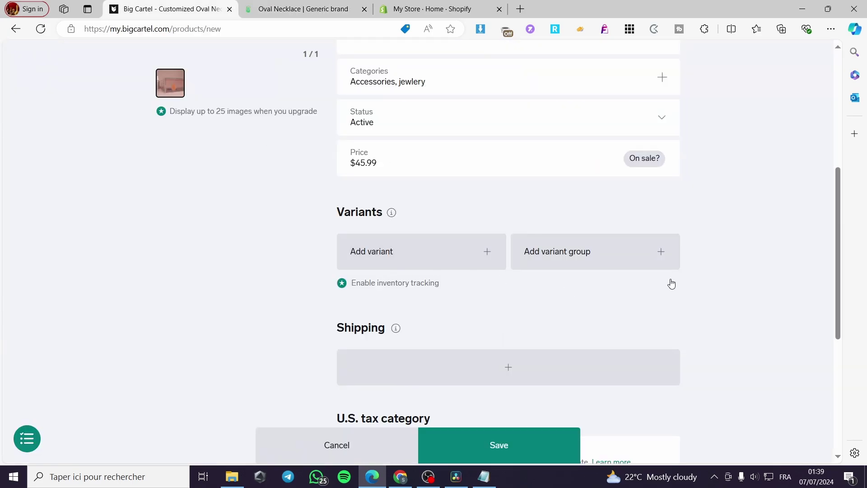
{"action": "scroll", "coordinate": [411, 340], "scroll_direction": "down", "scroll_amount": 2}
{"action": "left_click", "coordinate": [536, 259]}
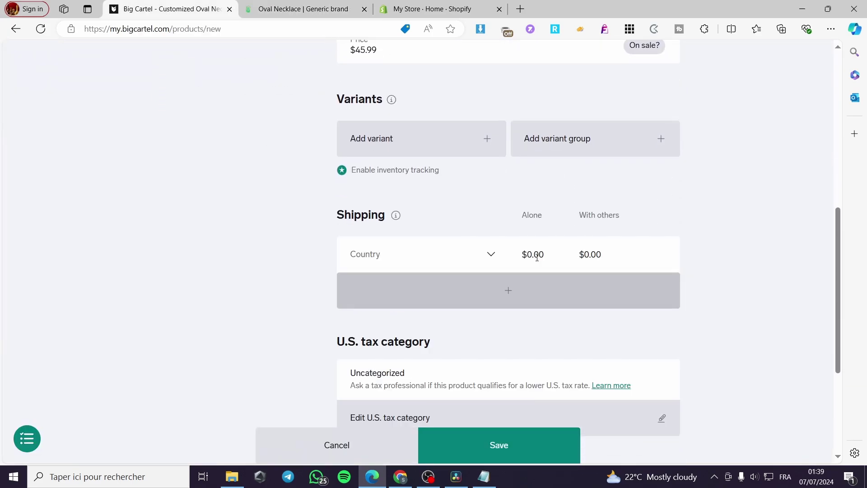
{"action": "left_click", "coordinate": [492, 256]}
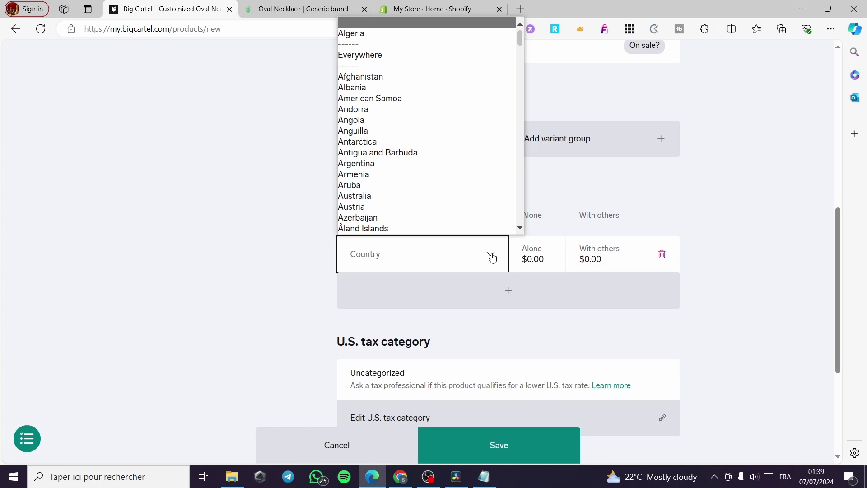
{"action": "left_click", "coordinate": [425, 42]}
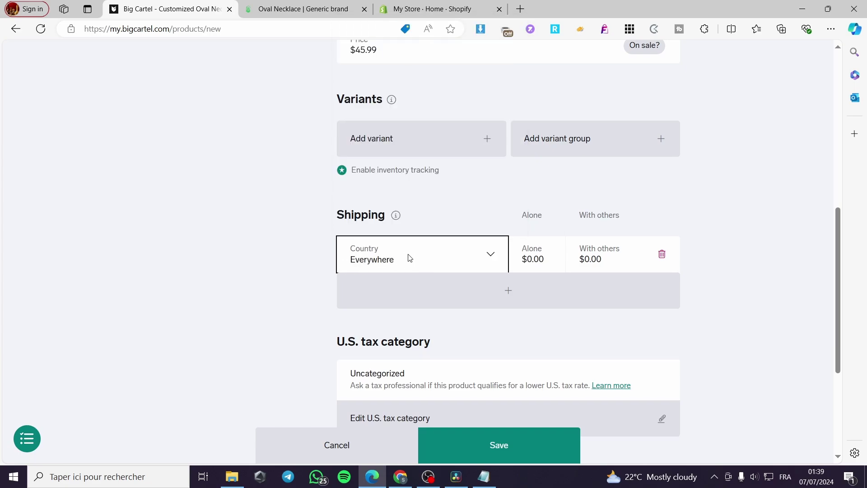
Check the shipping profile options of the necklace in Printify and return to the Big Cartel product form.
{"action": "left_click", "coordinate": [536, 258]}
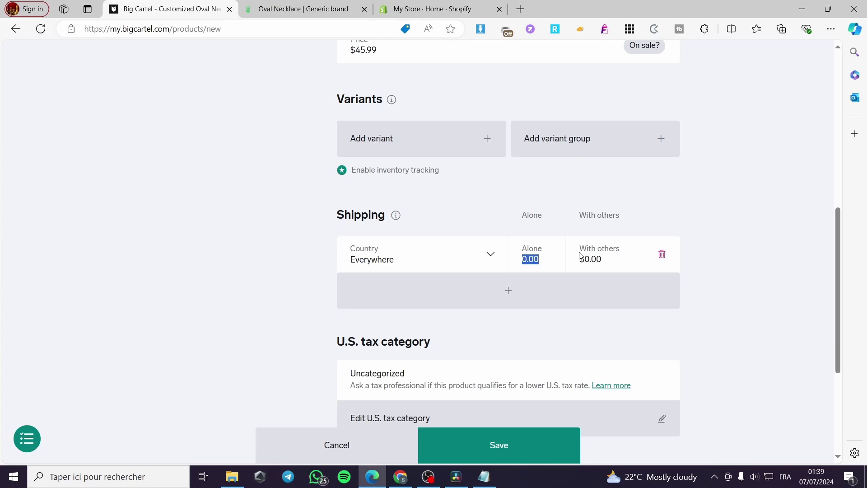
{"action": "left_click", "coordinate": [257, 7]}
{"action": "scroll", "coordinate": [398, 361], "scroll_direction": "down", "scroll_amount": 10}
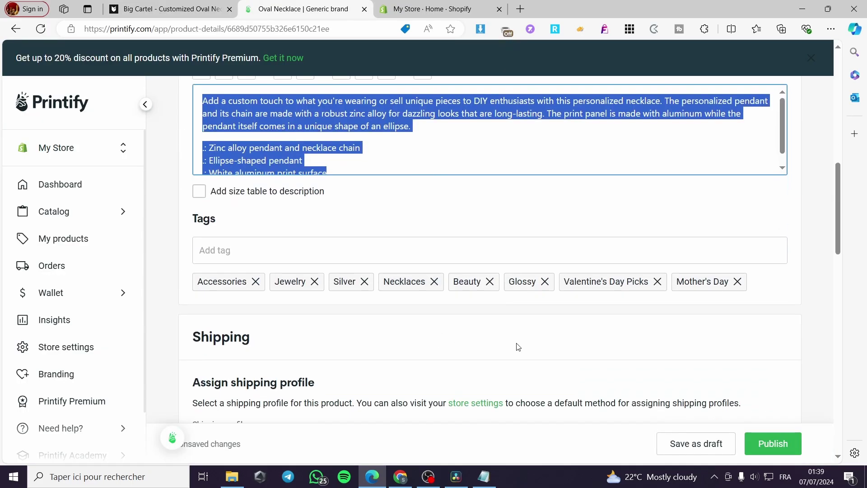
{"action": "scroll", "coordinate": [275, 248], "scroll_direction": "up", "scroll_amount": 1}
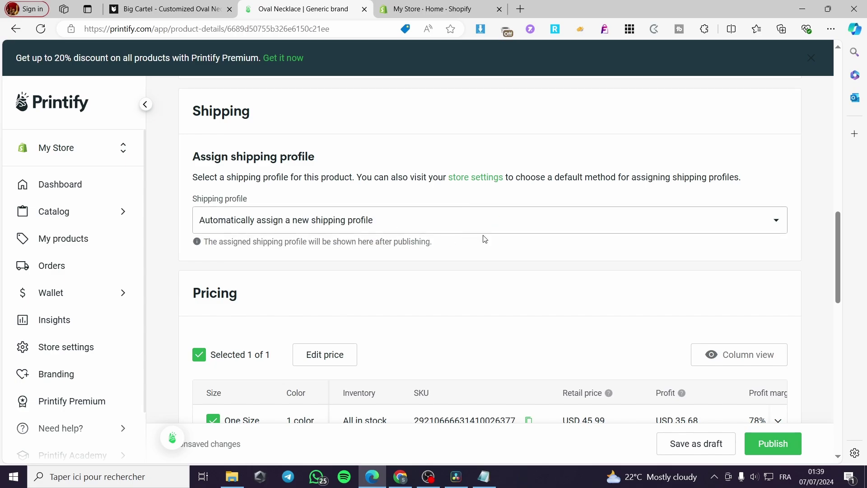
{"action": "left_click", "coordinate": [391, 217]}
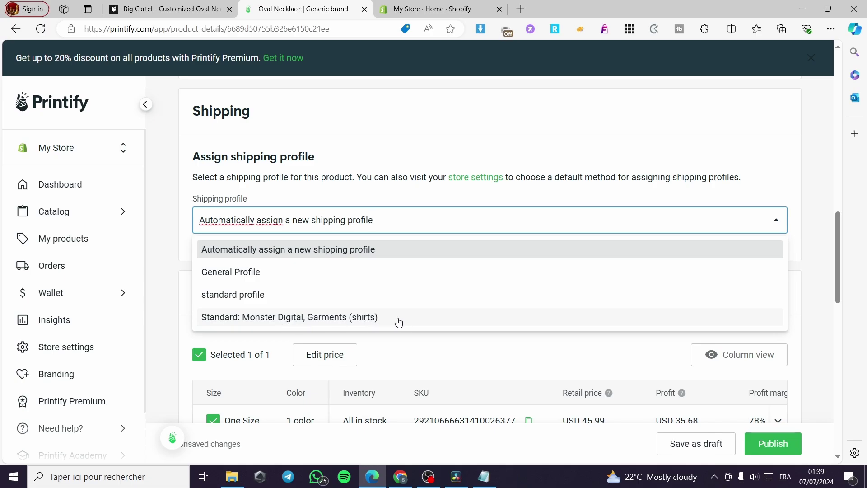
{"action": "left_click", "coordinate": [409, 5]}
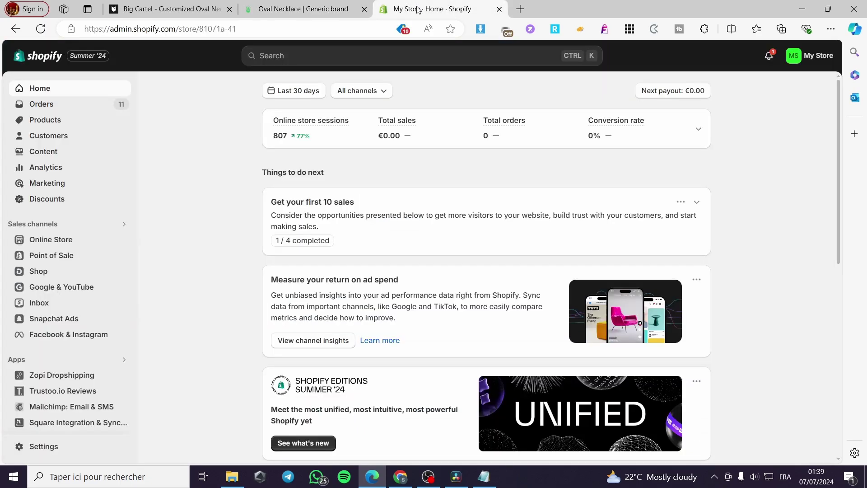
{"action": "left_click", "coordinate": [118, 5]}
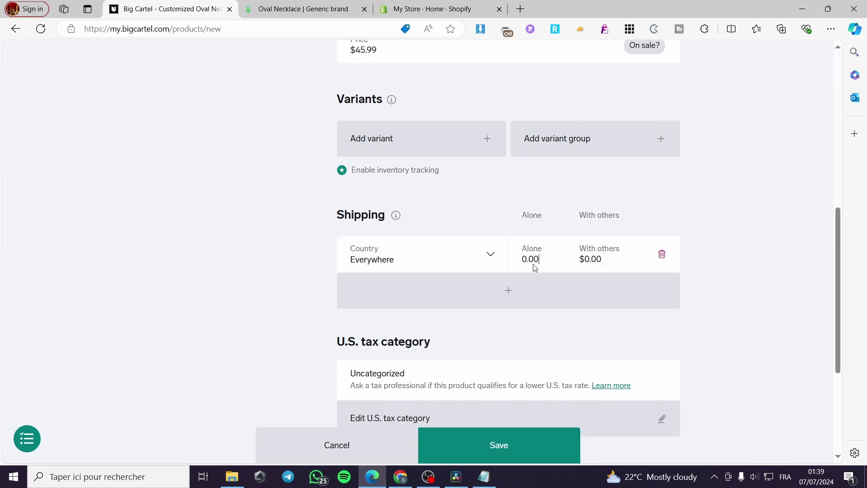
Set the Everywhere shipping rate for the item alone to $20.00 and save the new product.
{"action": "left_click", "coordinate": [550, 257]}
{"action": "type", "text": "20"}
{"action": "left_click", "coordinate": [751, 311]}
{"action": "scroll", "coordinate": [448, 366], "scroll_direction": "down", "scroll_amount": 3}
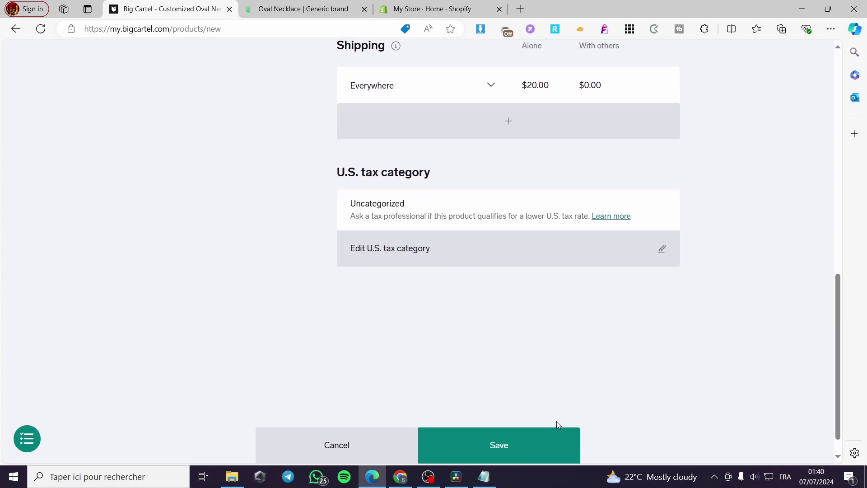
{"action": "left_click", "coordinate": [505, 448]}
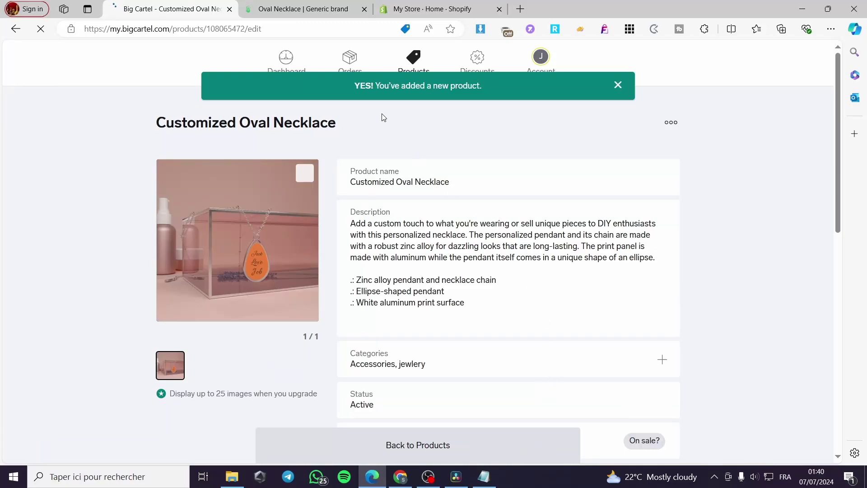
{"action": "left_click", "coordinate": [618, 86]}
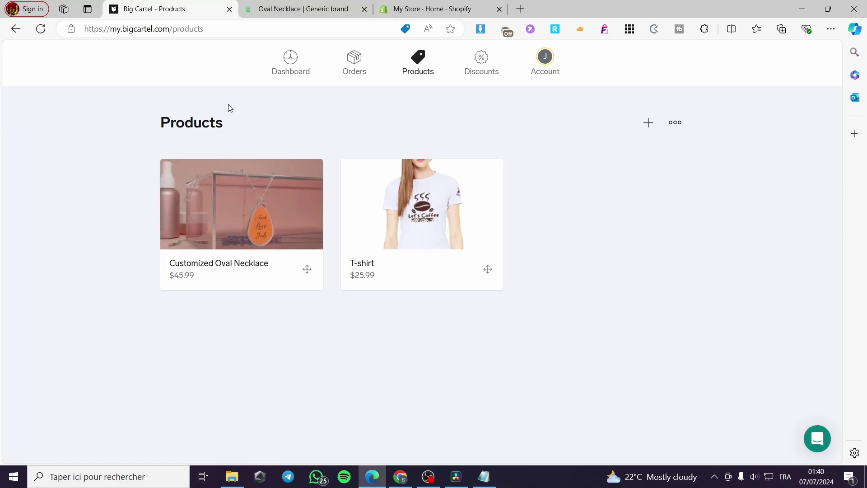
Open the product import page of the Big Cartel shop.
{"action": "left_click", "coordinate": [675, 124]}
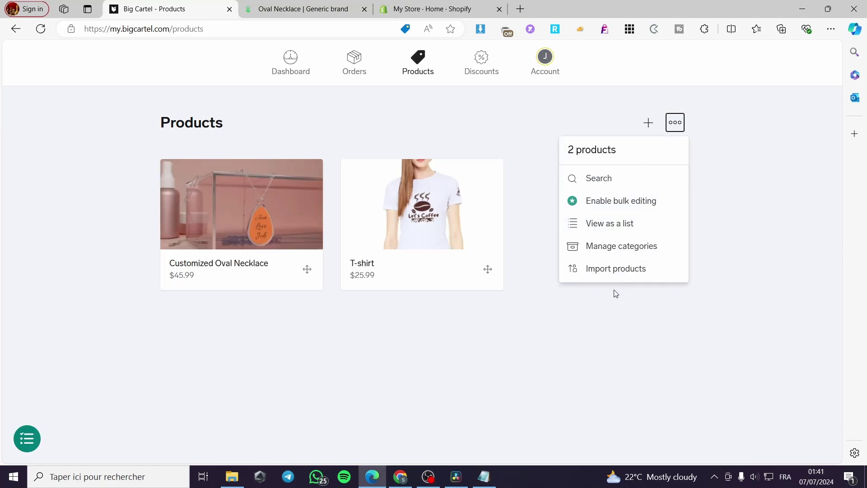
{"action": "left_click", "coordinate": [644, 273]}
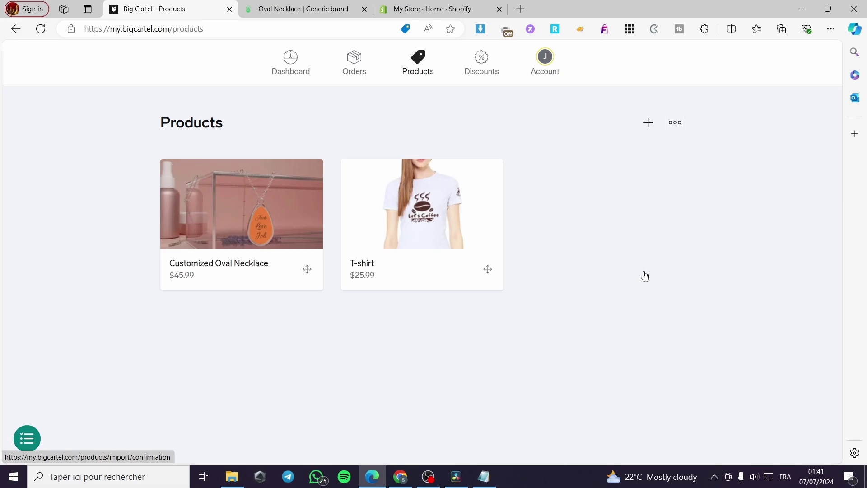
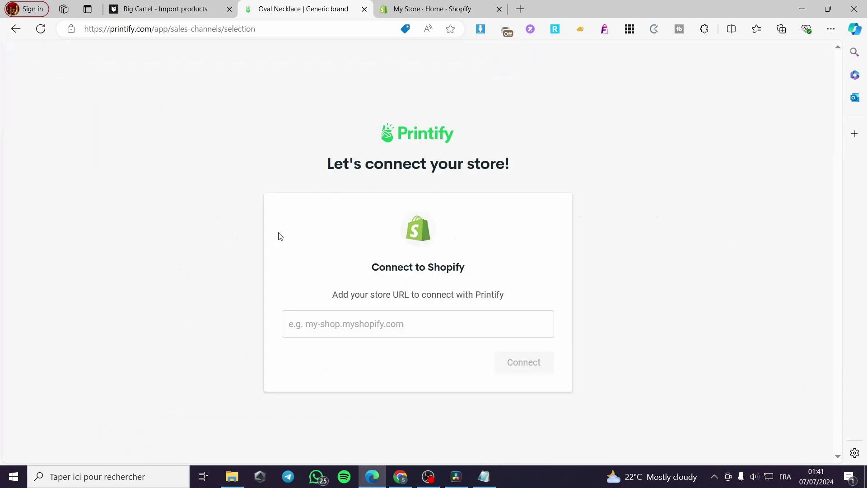
Leave Printify's Shopify connection form, view the connected stores and open My Store's product list.
{"action": "left_click", "coordinate": [332, 324]}
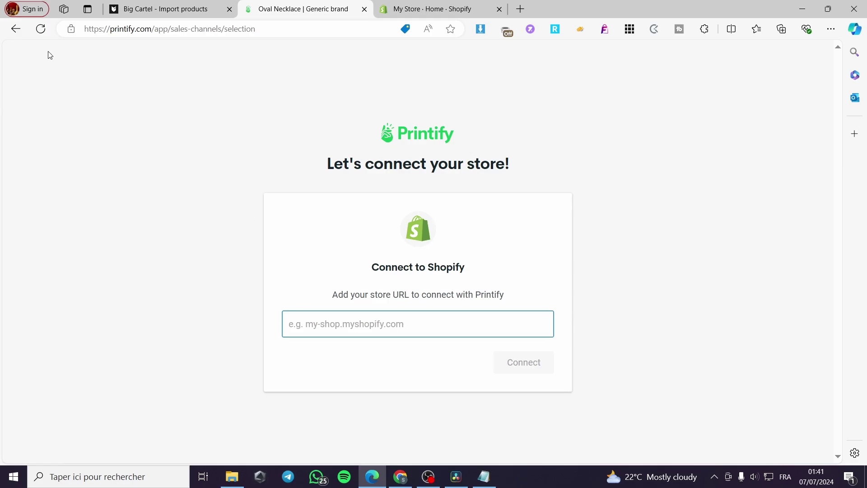
{"action": "left_click", "coordinate": [15, 29]}
{"action": "left_click", "coordinate": [65, 153]}
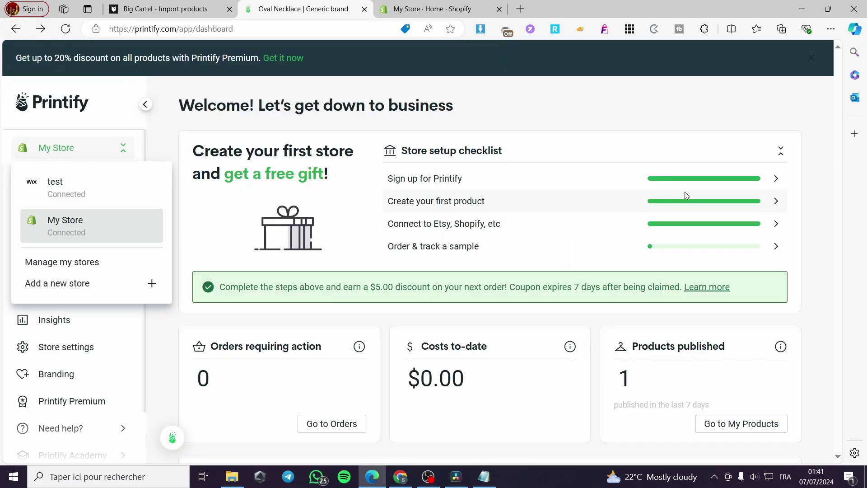
{"action": "left_click", "coordinate": [58, 233]}
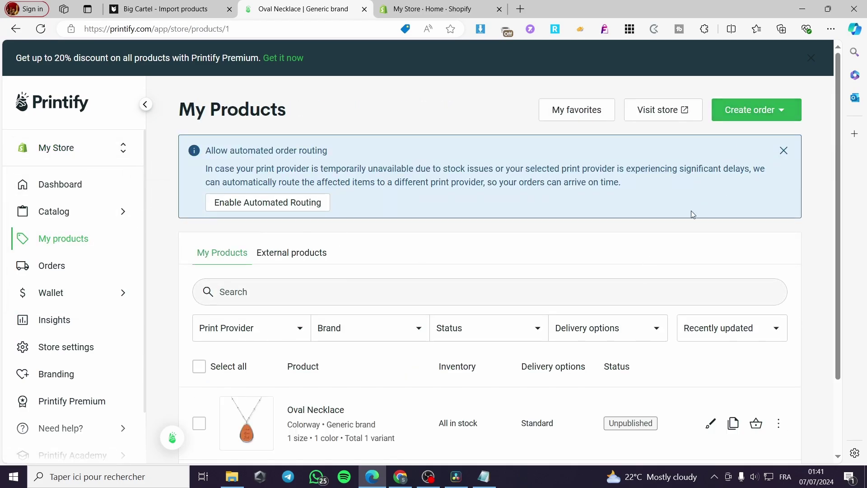
Browse the men's T-shirts in the Printify catalog.
{"action": "mouse_move", "coordinate": [76, 220]}
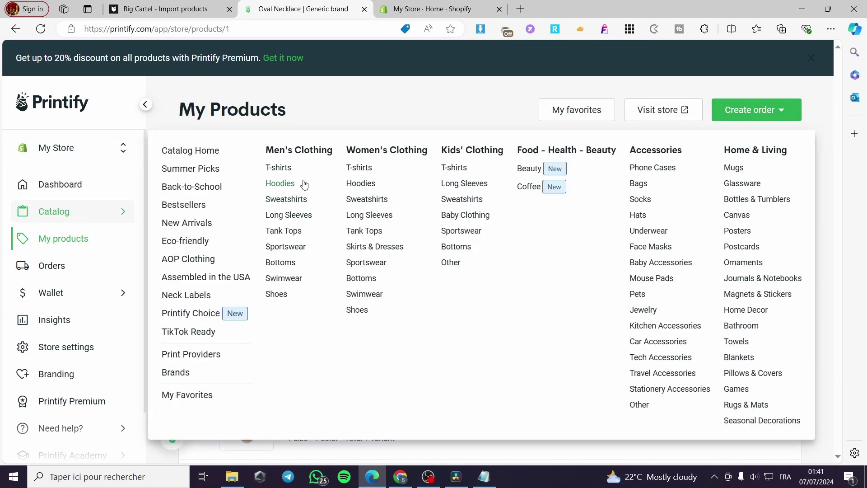
{"action": "left_click", "coordinate": [284, 170]}
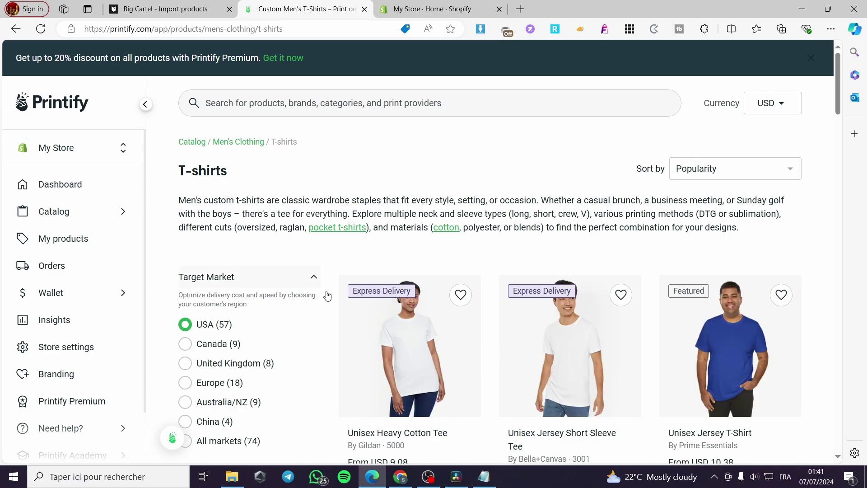
{"action": "scroll", "coordinate": [328, 296], "scroll_direction": "down", "scroll_amount": 5}
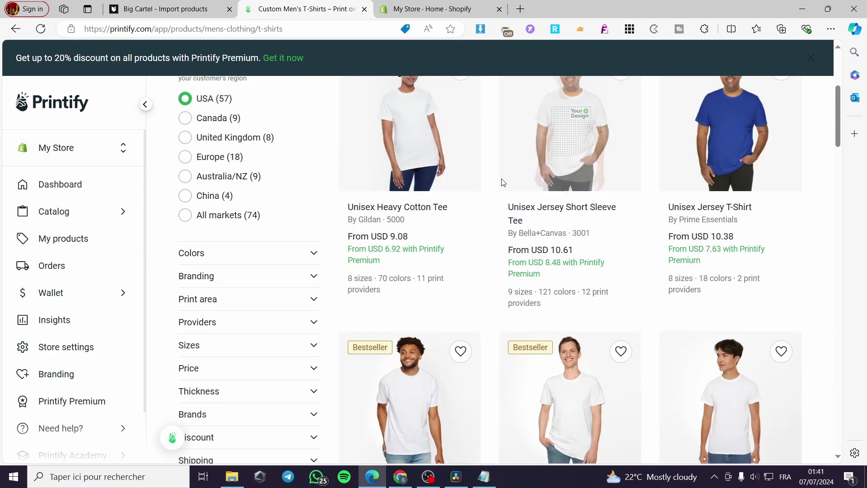
{"action": "scroll", "coordinate": [696, 189], "scroll_direction": "down", "scroll_amount": 5}
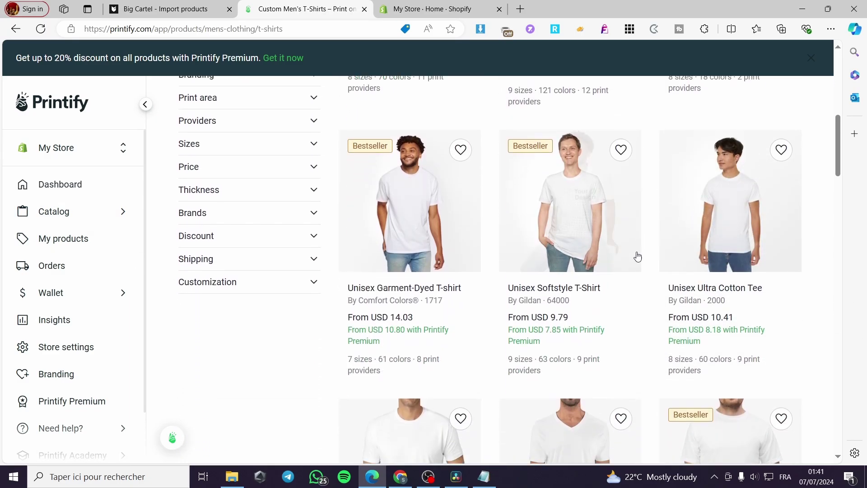
{"action": "scroll", "coordinate": [637, 256], "scroll_direction": "up", "scroll_amount": 6}
Publish the Oval Necklace from the Printify product list to the Shopify store, keeping individual product details.
{"action": "left_click", "coordinate": [55, 241]}
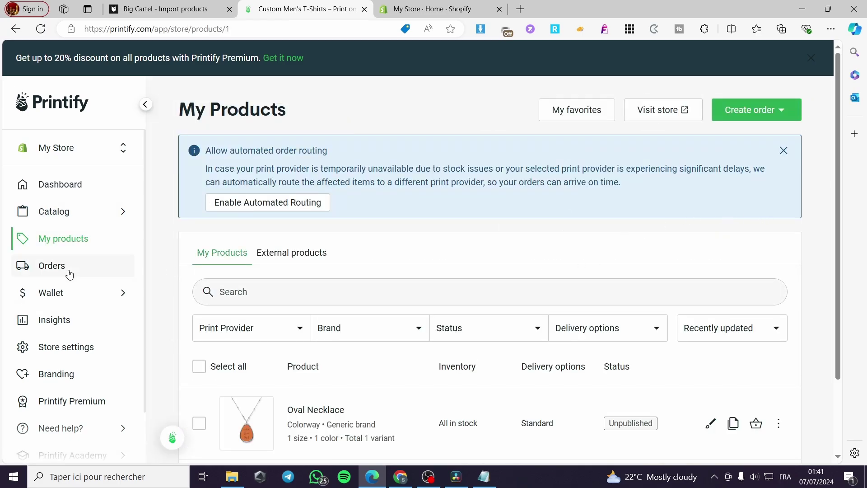
{"action": "scroll", "coordinate": [468, 290], "scroll_direction": "down", "scroll_amount": 2}
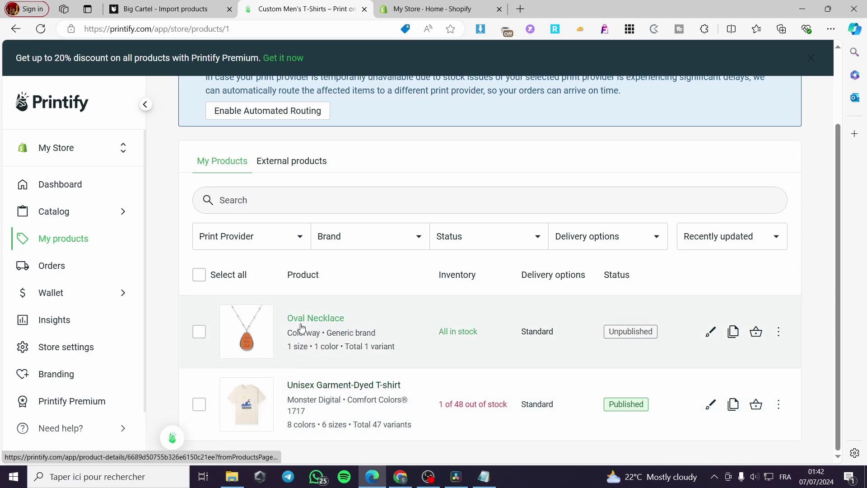
{"action": "left_click", "coordinate": [779, 332]}
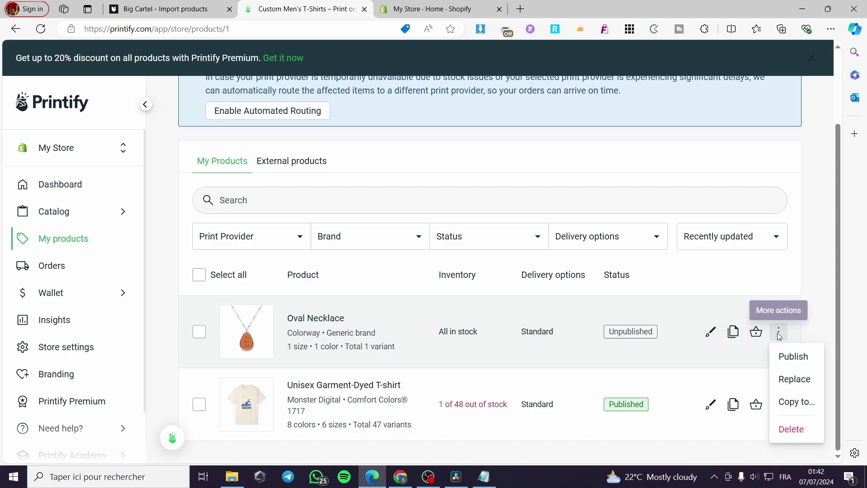
{"action": "left_click", "coordinate": [793, 357]}
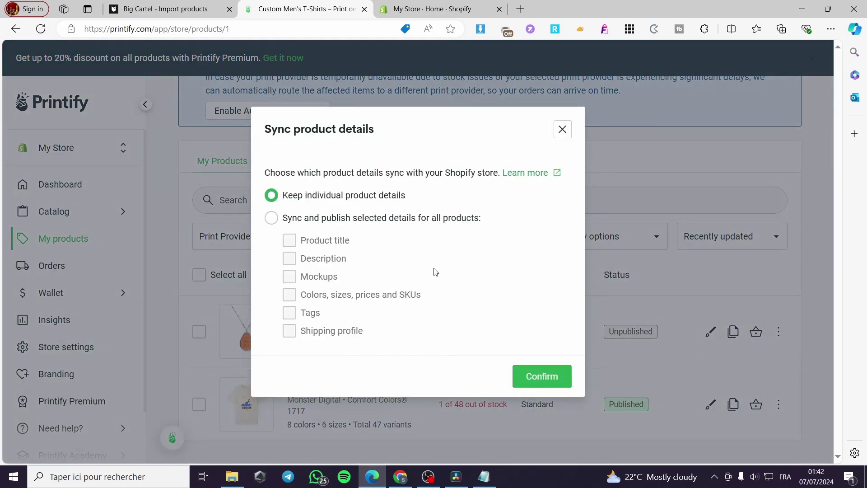
{"action": "left_click", "coordinate": [555, 378]}
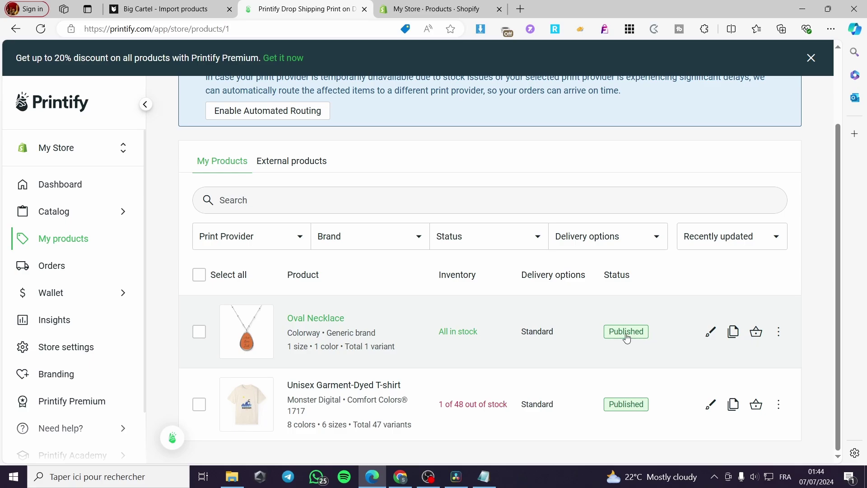
Switch to the Shopify store's product list and open the Oval Necklace product.
{"action": "left_click", "coordinate": [432, 9]}
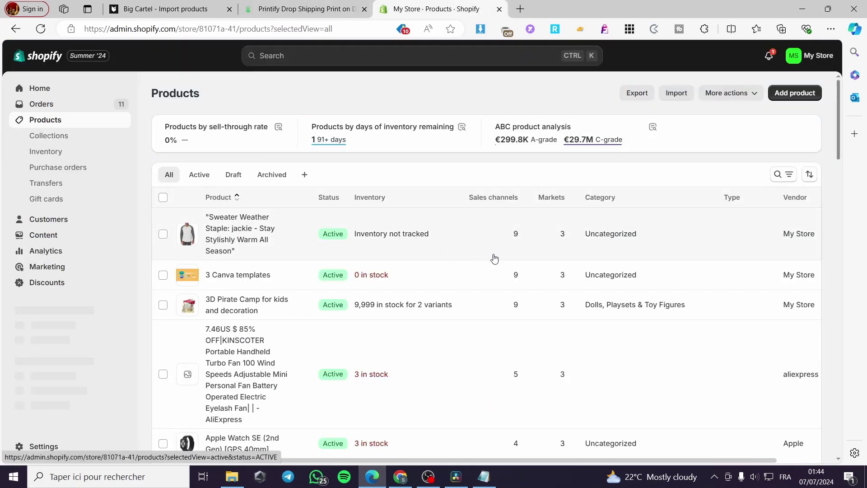
{"action": "scroll", "coordinate": [494, 257], "scroll_direction": "down", "scroll_amount": 8}
{"action": "scroll", "coordinate": [320, 260], "scroll_direction": "down", "scroll_amount": 7}
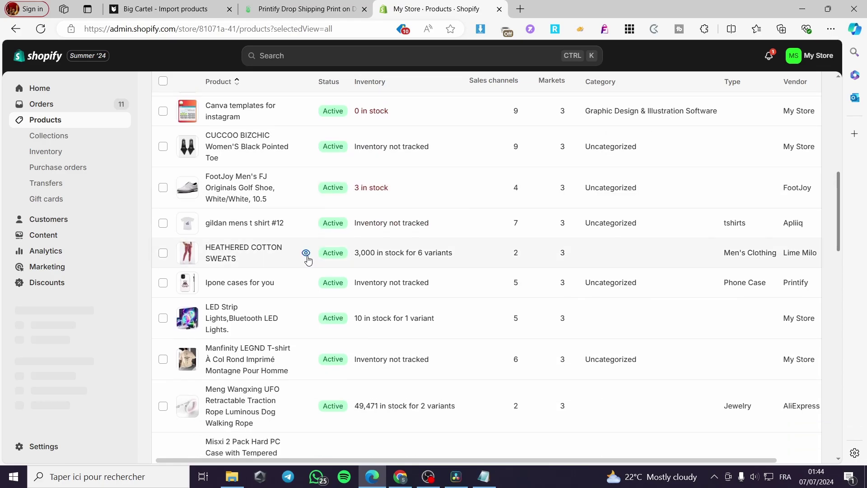
{"action": "scroll", "coordinate": [275, 280], "scroll_direction": "down", "scroll_amount": 1}
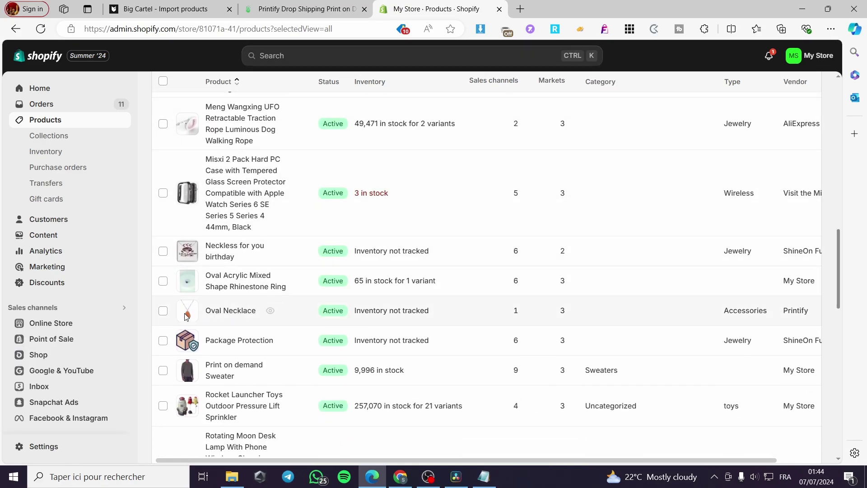
{"action": "left_click", "coordinate": [235, 315]}
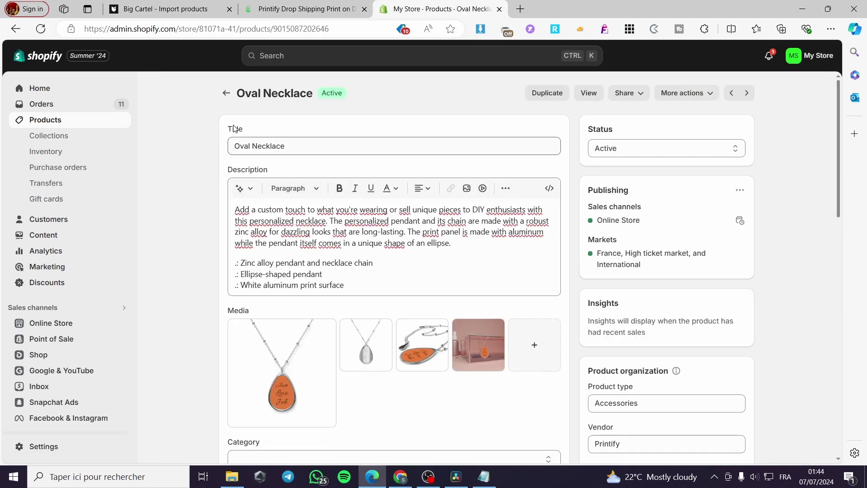
{"action": "mouse_move", "coordinate": [249, 345]}
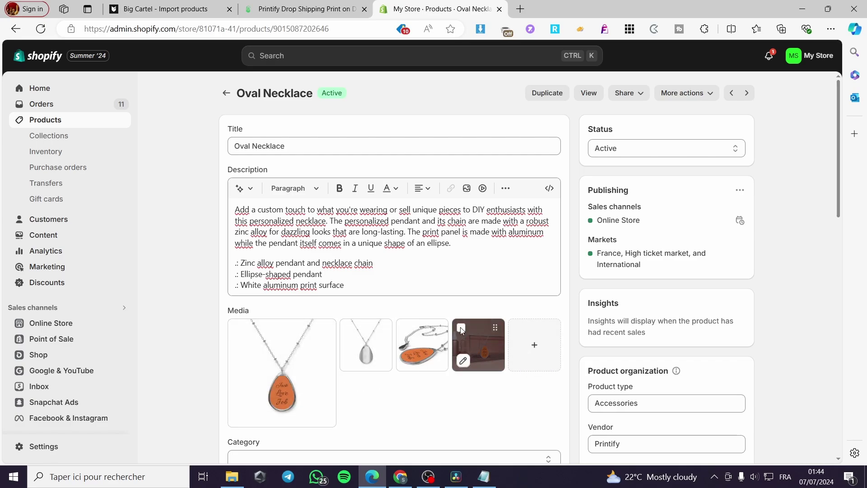
{"action": "left_click", "coordinate": [461, 329]}
{"action": "scroll", "coordinate": [461, 294], "scroll_direction": "down", "scroll_amount": 1}
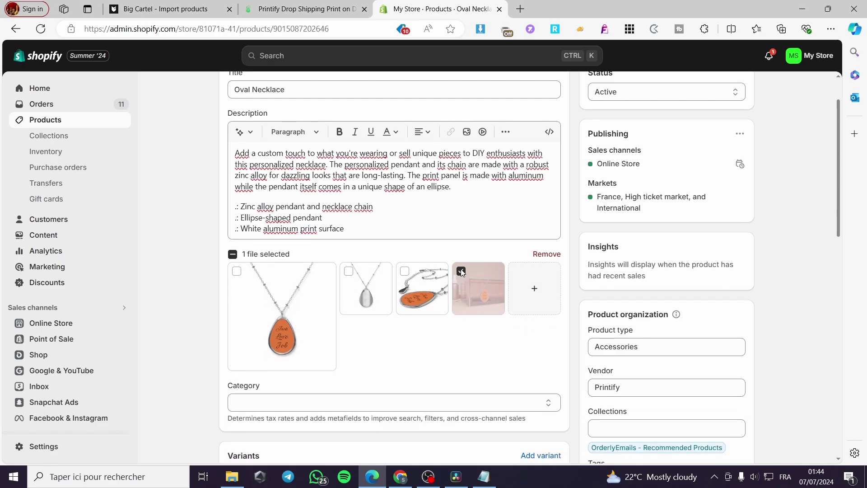
{"action": "left_click", "coordinate": [461, 272]}
Set the price of the necklace's One Size variant to €45.99 and save the product.
{"action": "scroll", "coordinate": [406, 293], "scroll_direction": "down", "scroll_amount": 5}
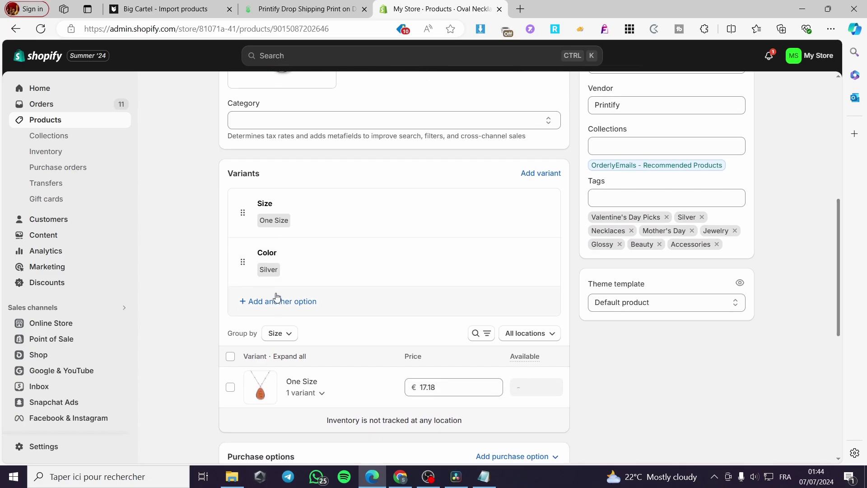
{"action": "scroll", "coordinate": [336, 267], "scroll_direction": "down", "scroll_amount": 2}
{"action": "left_click", "coordinate": [441, 274]}
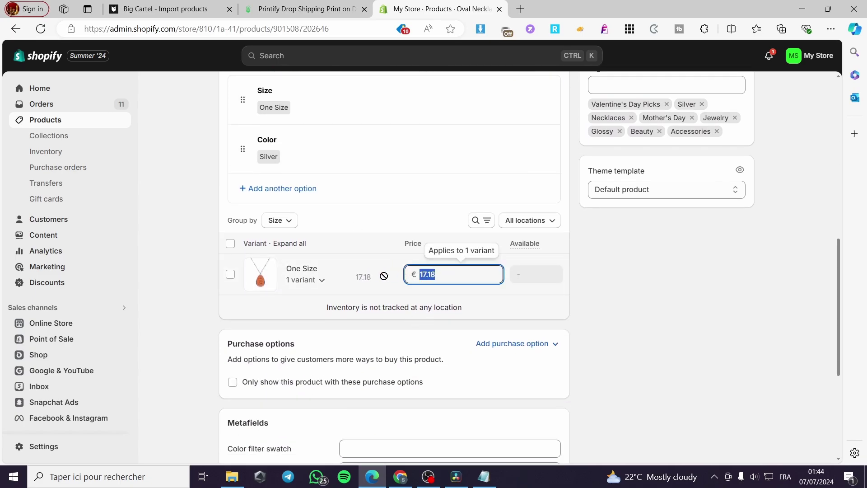
{"action": "type", "text": "45.99"}
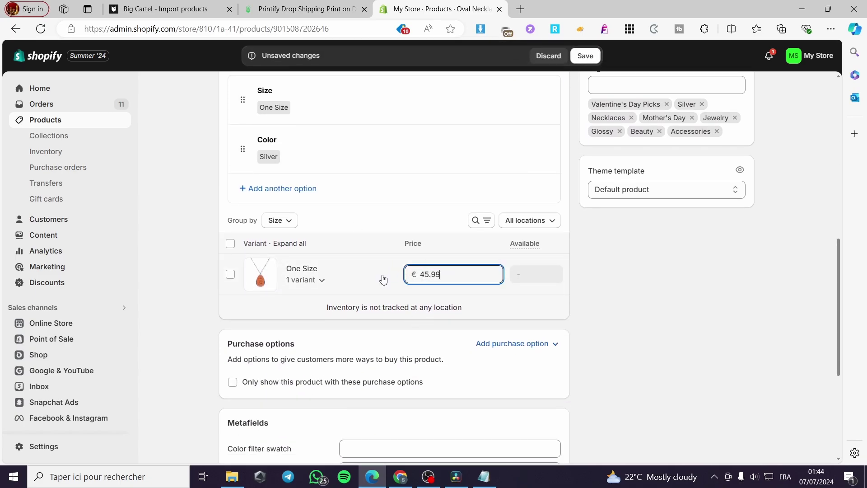
{"action": "key", "text": "Return"}
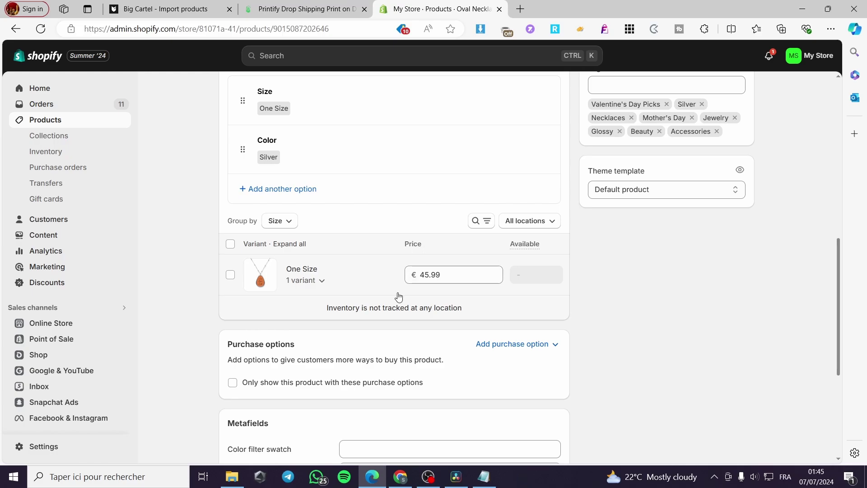
{"action": "scroll", "coordinate": [465, 296], "scroll_direction": "down", "scroll_amount": 4}
{"action": "scroll", "coordinate": [212, 213], "scroll_direction": "up", "scroll_amount": 2}
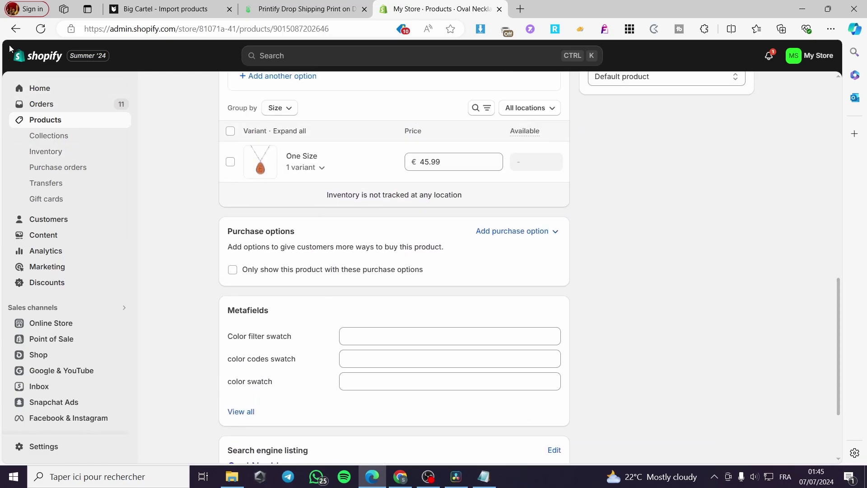
Return to the Shopify product list and export only the Oval Necklace as a CSV for Excel, Numbers, or other spreadsheet programs.
{"action": "left_click", "coordinate": [19, 33]}
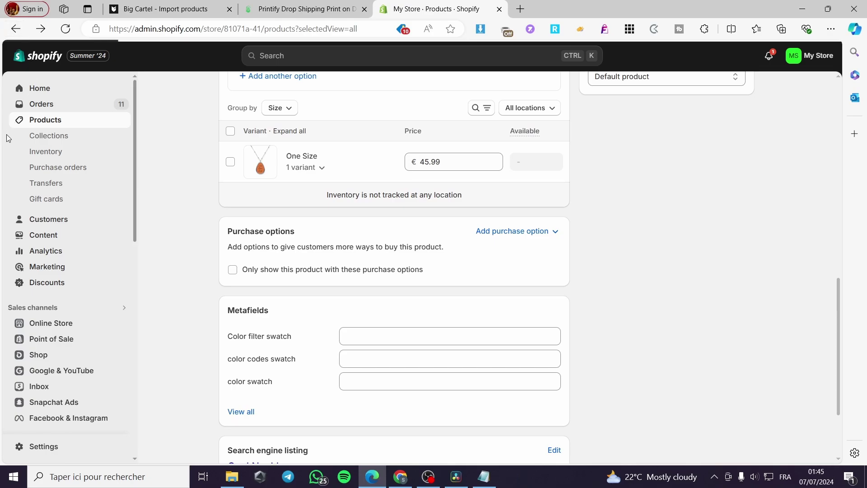
{"action": "scroll", "coordinate": [289, 266], "scroll_direction": "down", "scroll_amount": 10}
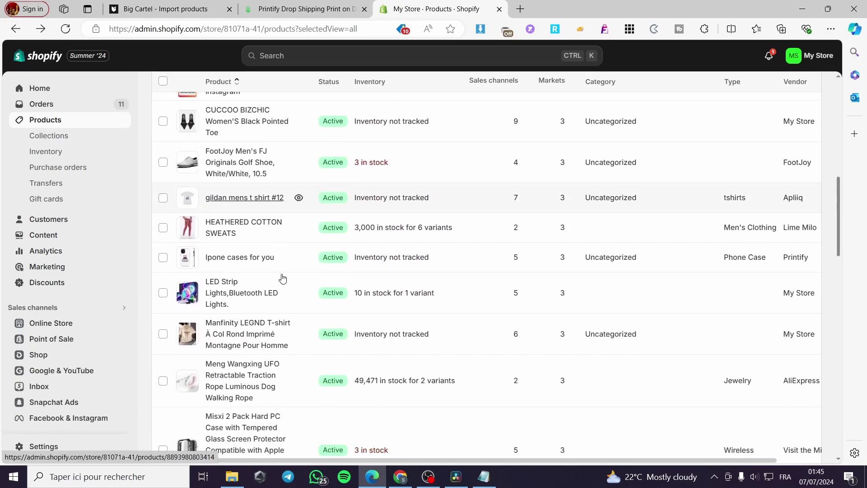
{"action": "scroll", "coordinate": [248, 297], "scroll_direction": "down", "scroll_amount": 4}
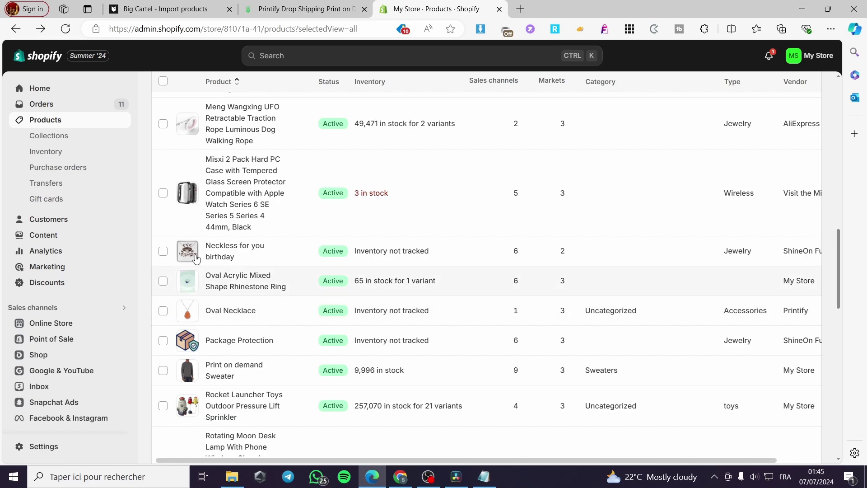
{"action": "left_click", "coordinate": [290, 8]}
{"action": "left_click", "coordinate": [436, 7]}
{"action": "left_click", "coordinate": [163, 311]}
{"action": "scroll", "coordinate": [745, 349], "scroll_direction": "up", "scroll_amount": 15}
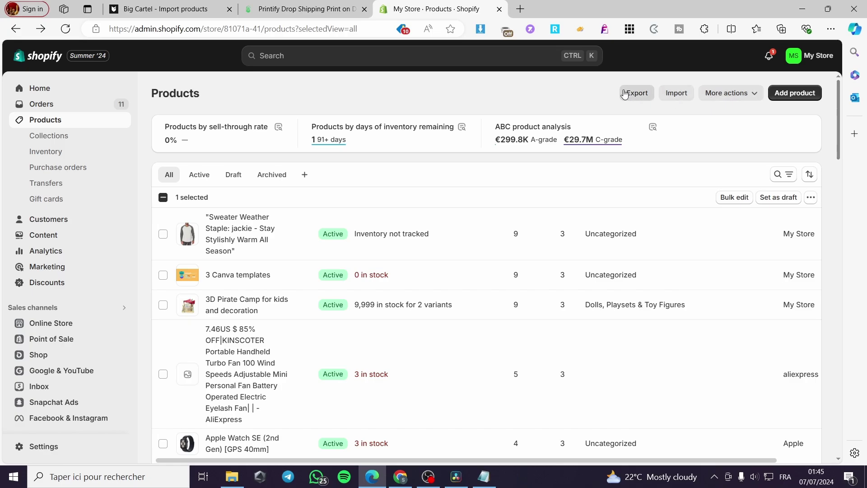
{"action": "left_click", "coordinate": [645, 95]}
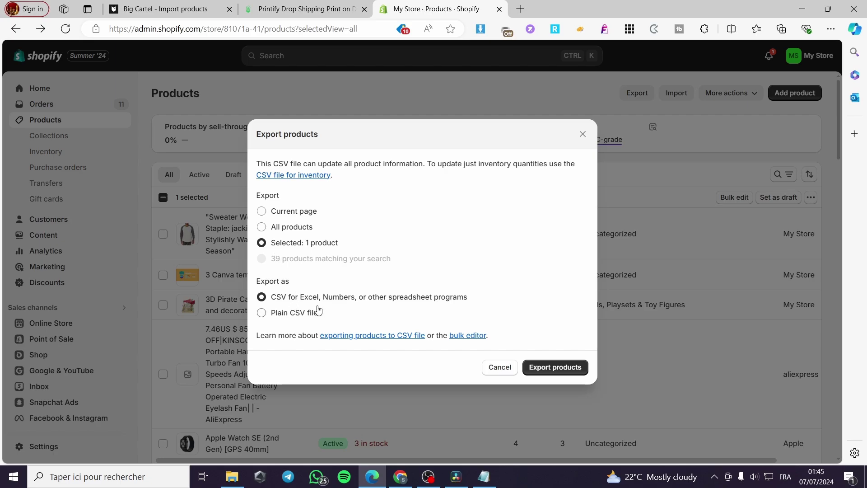
{"action": "left_click", "coordinate": [569, 368]}
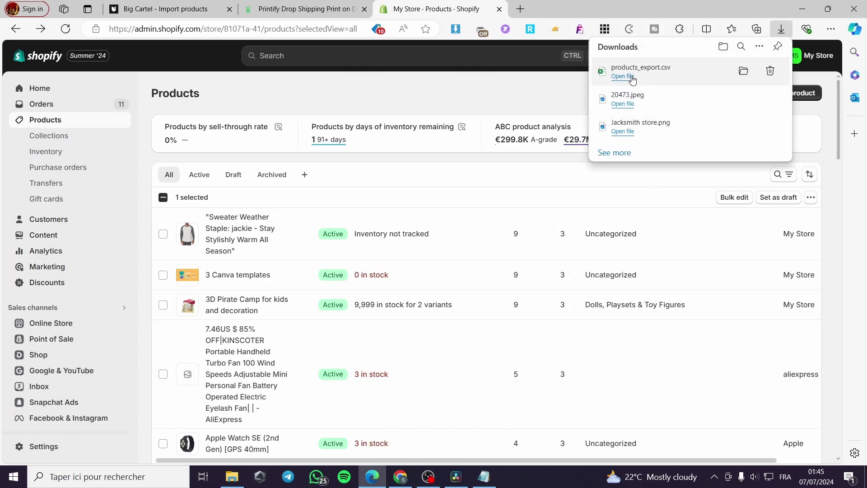
Start the Big Cartel product import and try to add a CSV file from the downloads.
{"action": "left_click", "coordinate": [195, 8]}
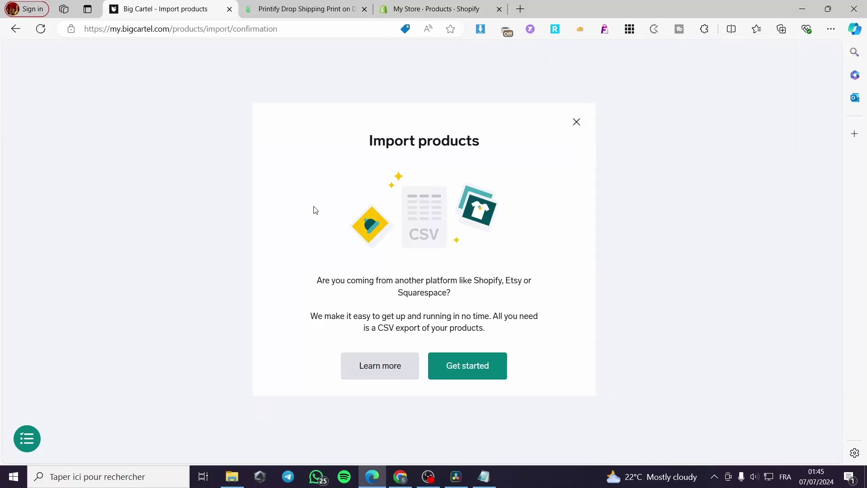
{"action": "left_click", "coordinate": [482, 370]}
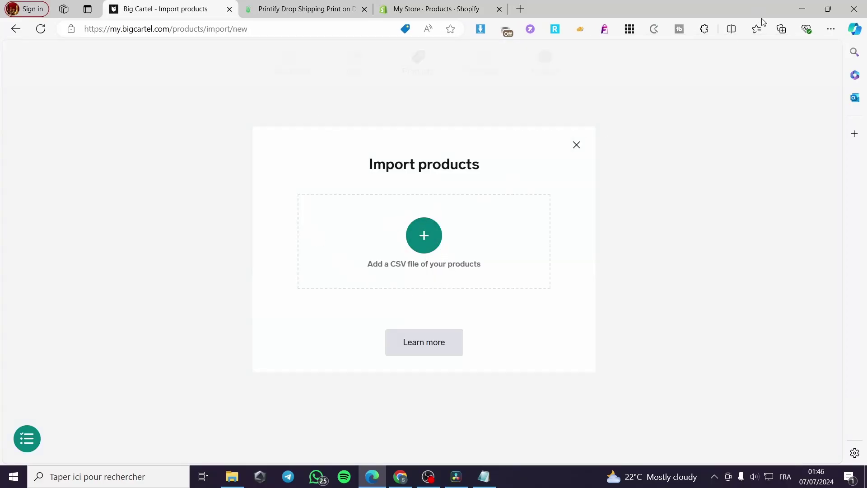
{"action": "left_click", "coordinate": [830, 29]}
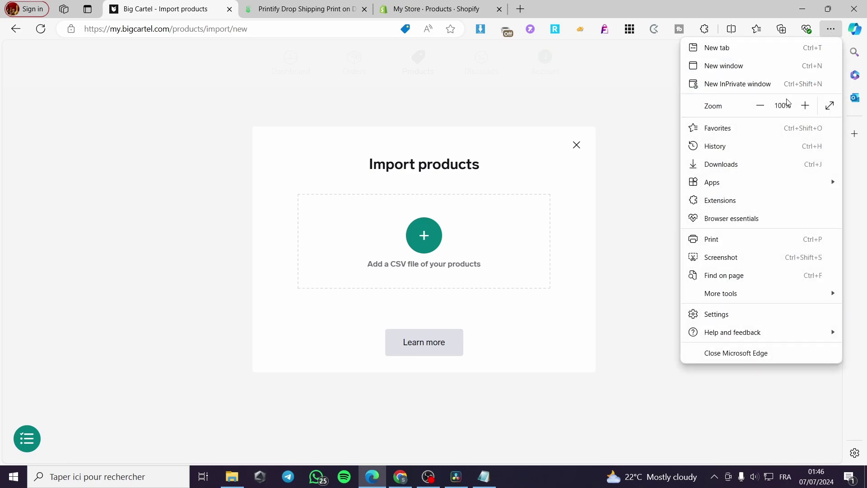
{"action": "left_click", "coordinate": [774, 164]}
{"action": "left_click_drag", "start_coordinate": [628, 72], "coordinate": [414, 252]}
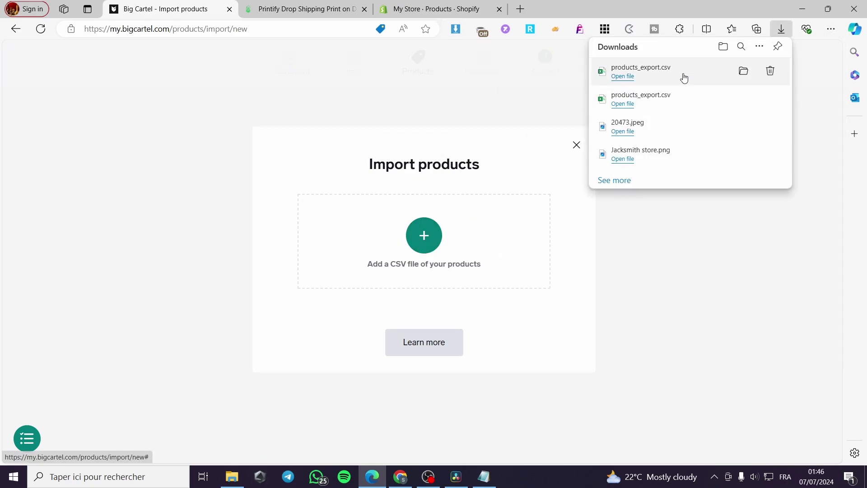
{"action": "left_click_drag", "start_coordinate": [631, 74], "coordinate": [441, 248]}
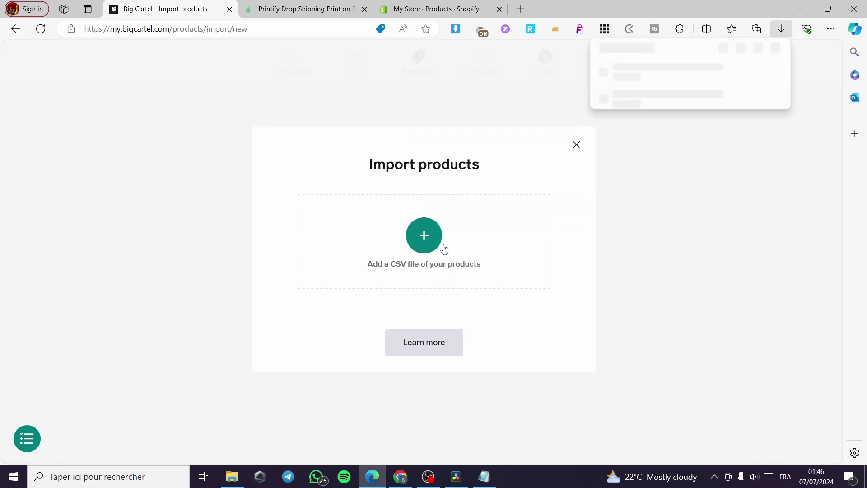
{"action": "left_click", "coordinate": [423, 236]}
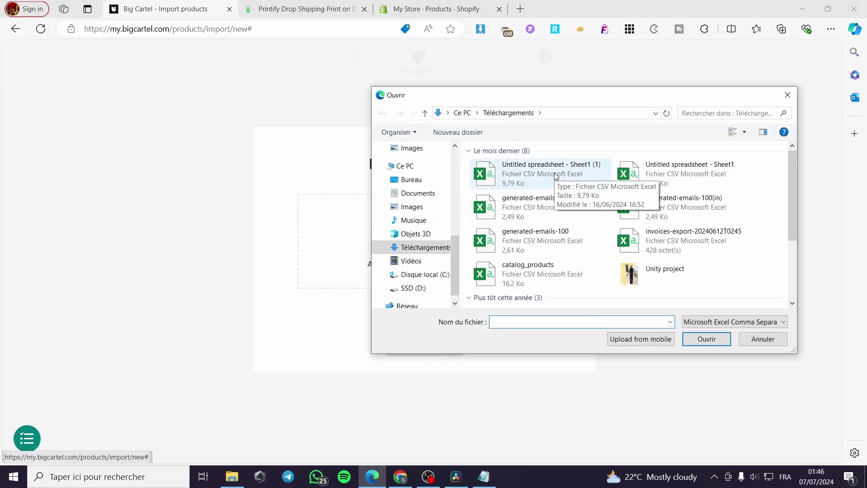
{"action": "double_click", "coordinate": [555, 174]}
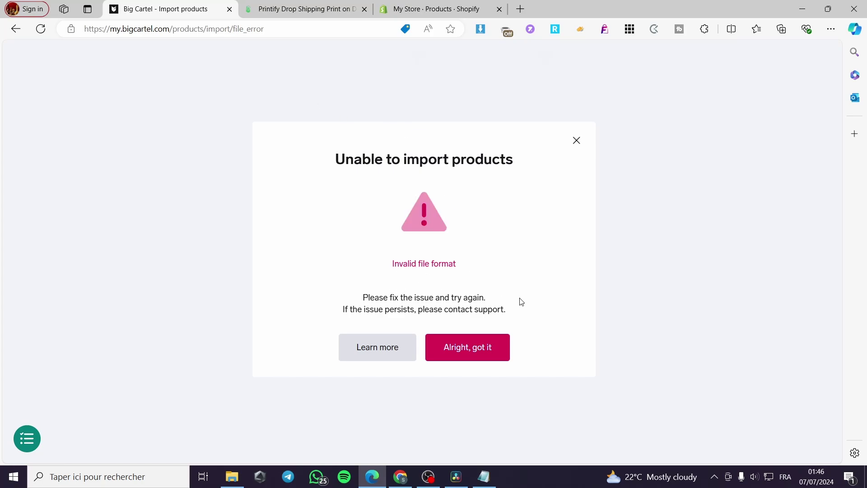
Export the selected Oval Necklace from the Shopify product list again, this time as a plain CSV file.
{"action": "left_click", "coordinate": [436, 8]}
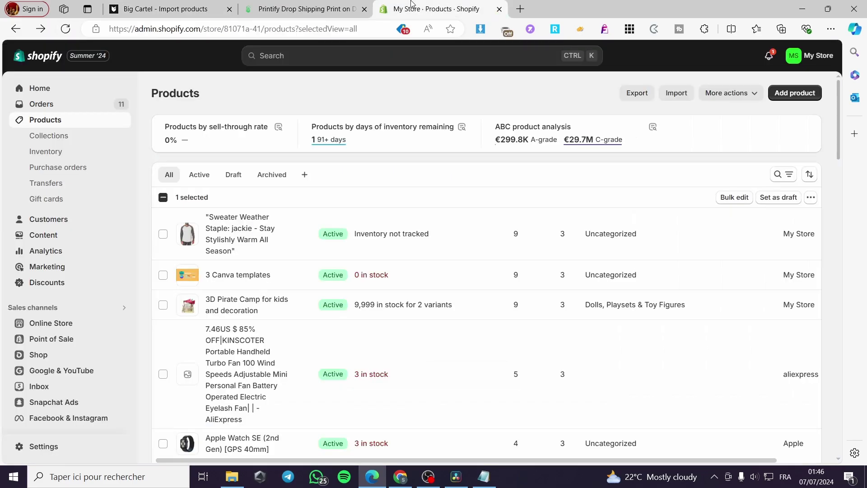
{"action": "scroll", "coordinate": [288, 309], "scroll_direction": "down", "scroll_amount": 1}
{"action": "scroll", "coordinate": [288, 309], "scroll_direction": "down", "scroll_amount": 15}
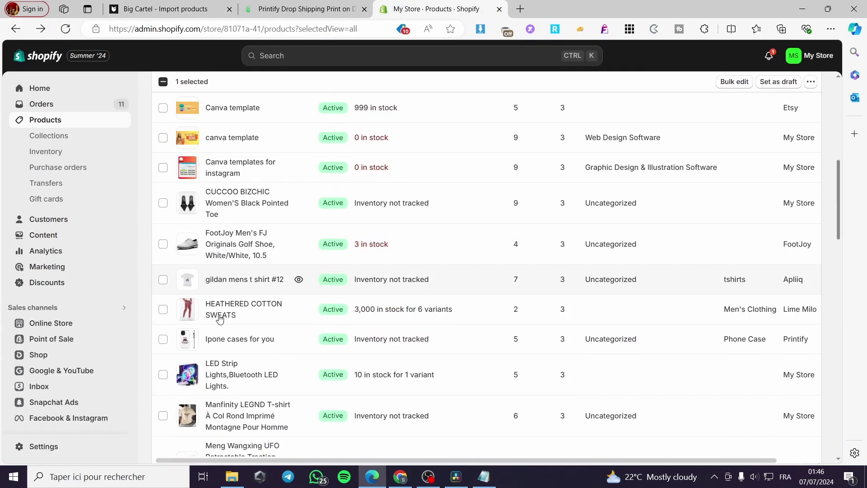
{"action": "scroll", "coordinate": [220, 320], "scroll_direction": "down", "scroll_amount": 5}
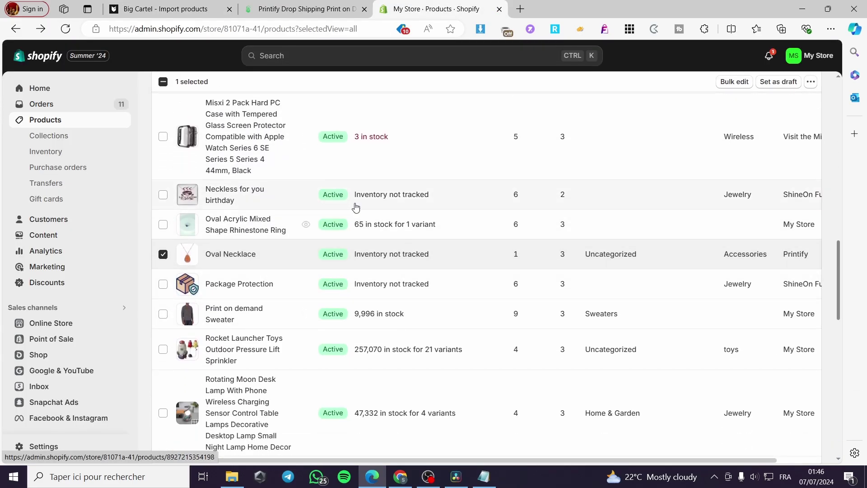
{"action": "scroll", "coordinate": [686, 305], "scroll_direction": "up", "scroll_amount": 15}
{"action": "left_click", "coordinate": [649, 89]}
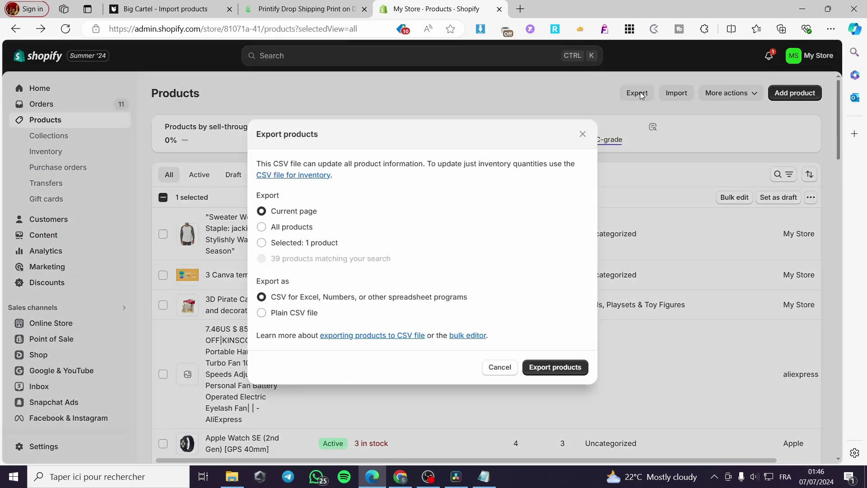
{"action": "left_click", "coordinate": [273, 316]}
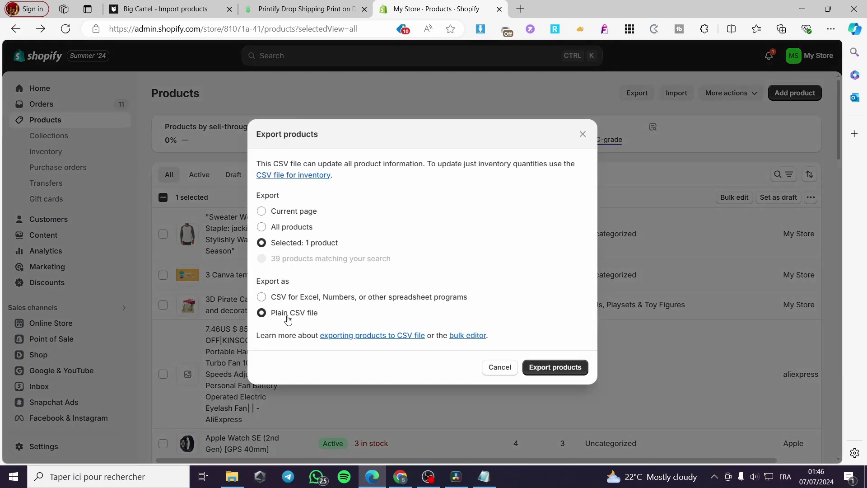
{"action": "left_click", "coordinate": [552, 366]}
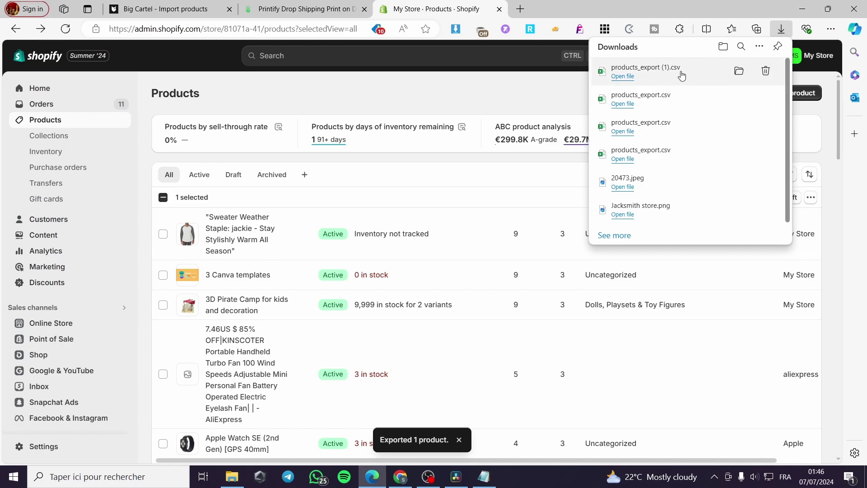
Switch back to Big Cartel, dismiss the import error and start a new product import.
{"action": "left_click", "coordinate": [325, 9]}
{"action": "left_click", "coordinate": [190, 9]}
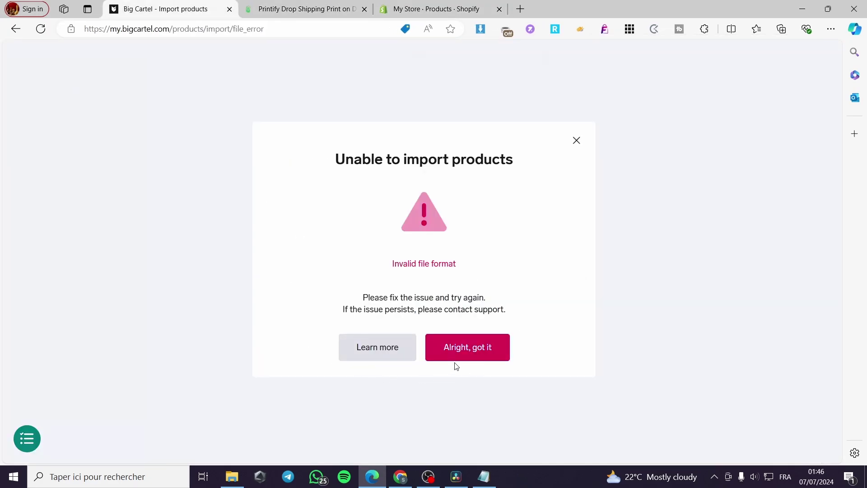
{"action": "left_click", "coordinate": [447, 338]}
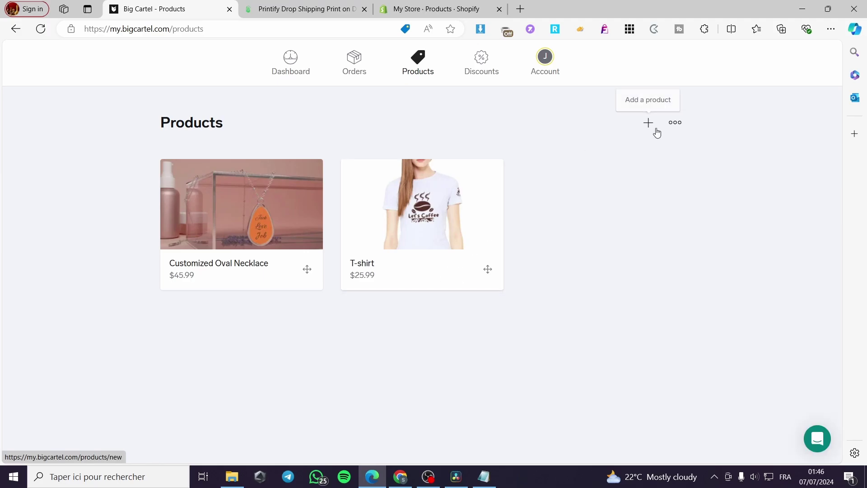
{"action": "left_click", "coordinate": [673, 124]}
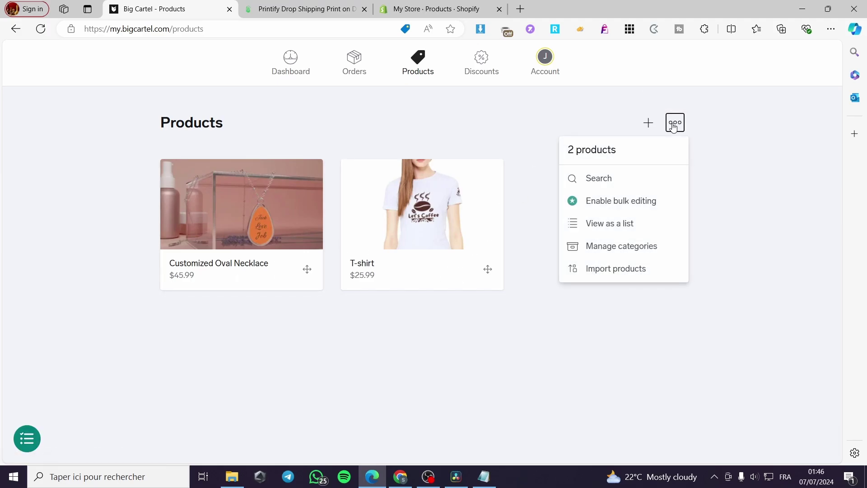
{"action": "left_click", "coordinate": [616, 269]}
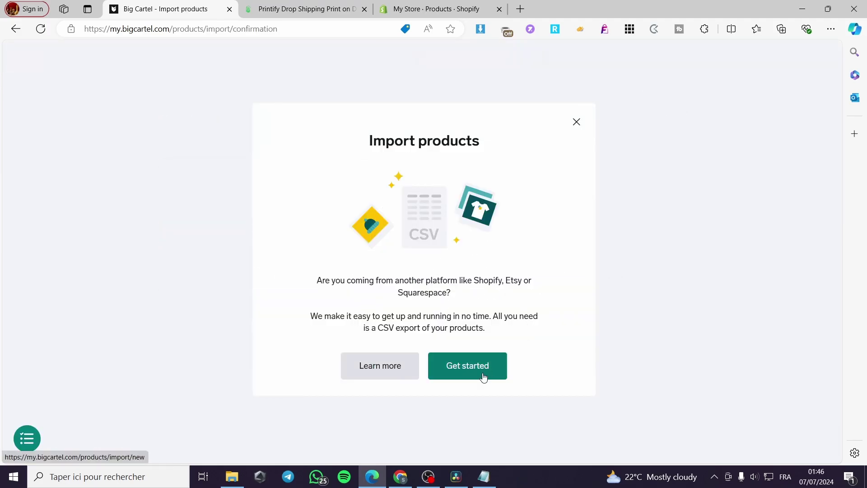
{"action": "left_click", "coordinate": [483, 376]}
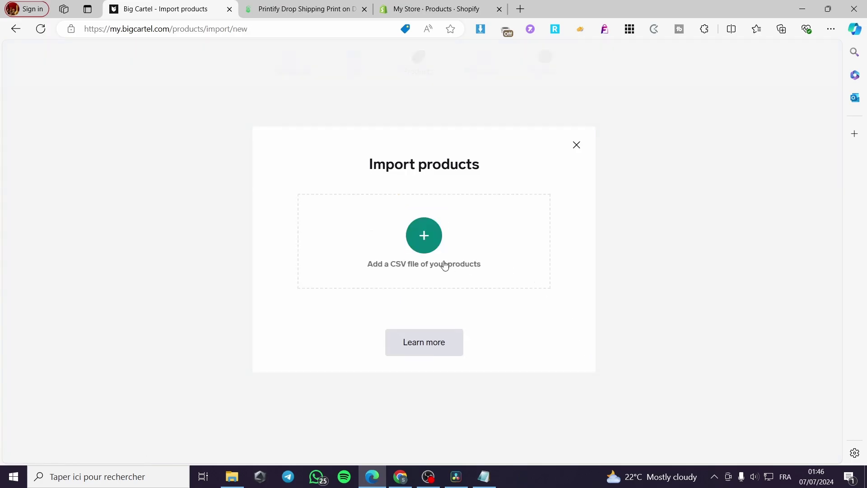
Look up which folder holds the downloaded products_export (1).csv.
{"action": "left_click", "coordinate": [430, 239]}
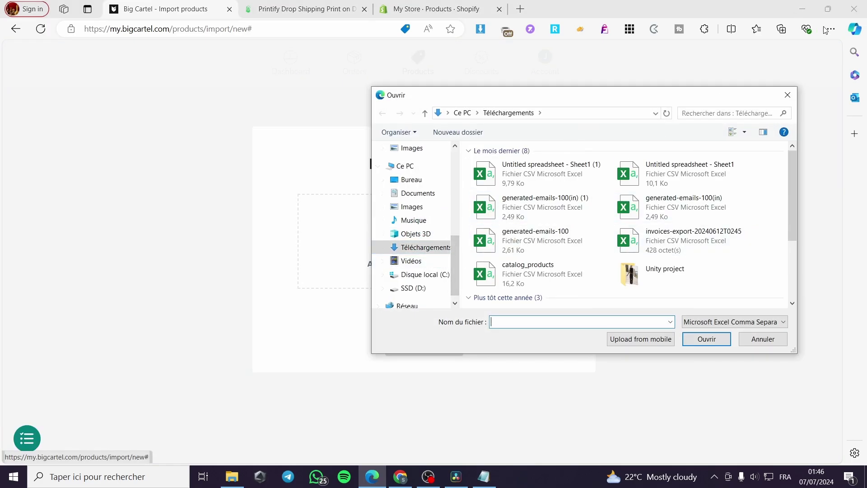
{"action": "left_click", "coordinate": [787, 94]}
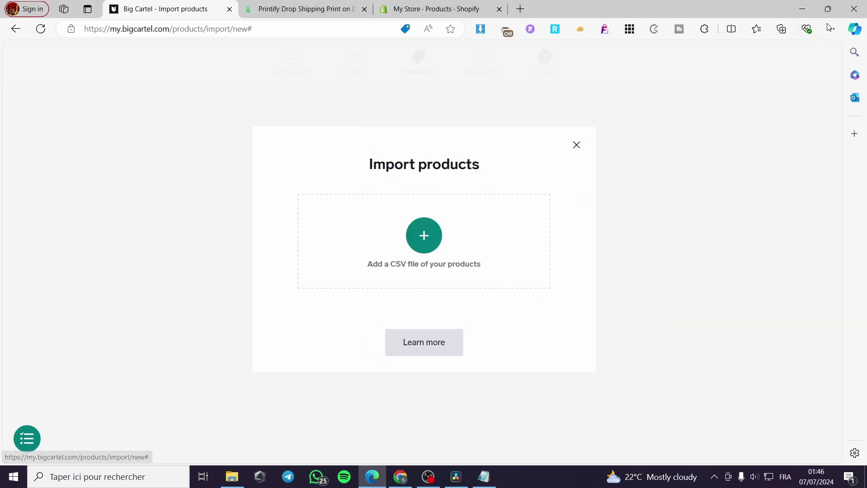
{"action": "left_click", "coordinate": [830, 28]}
{"action": "left_click", "coordinate": [805, 166]}
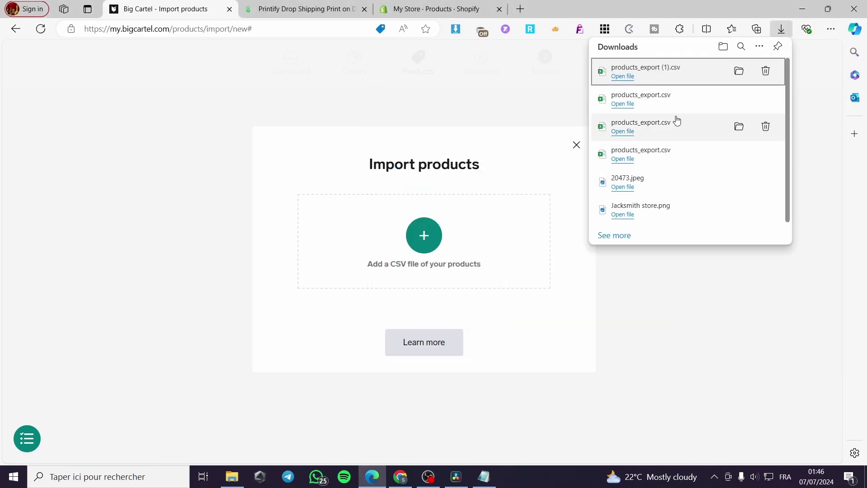
{"action": "left_click", "coordinate": [738, 71]}
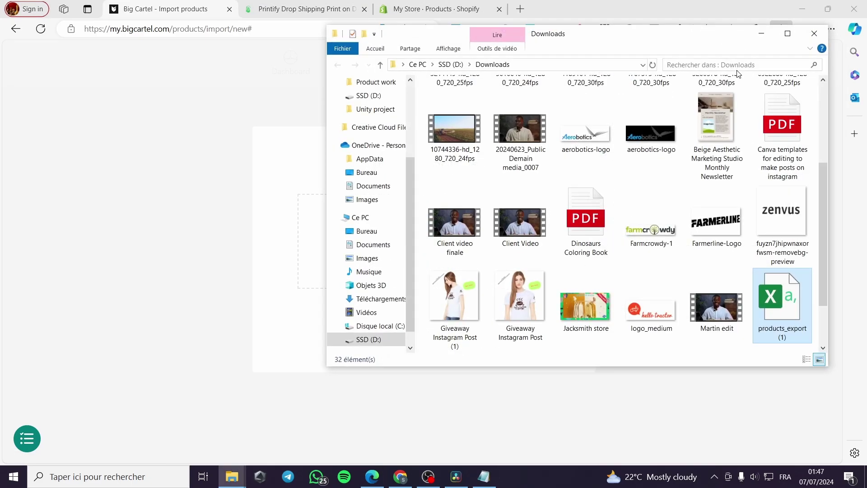
{"action": "left_click", "coordinate": [814, 33]}
Add products_export.csv from the Downloads folder on SSD (D:), import its products and acknowledge the import summary notice.
{"action": "left_click", "coordinate": [438, 239]}
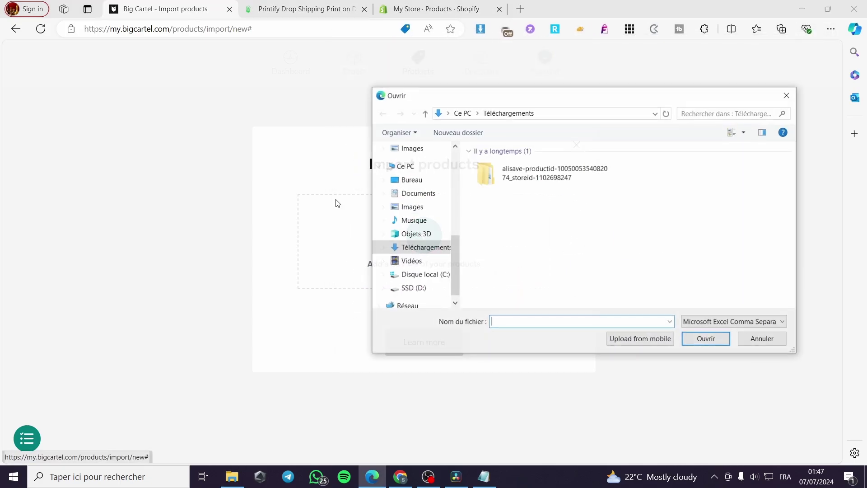
{"action": "scroll", "coordinate": [409, 189], "scroll_direction": "up", "scroll_amount": 10}
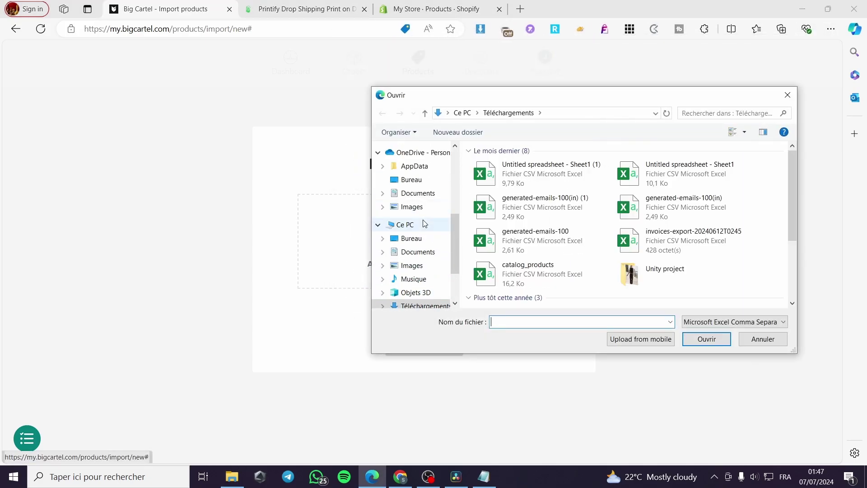
{"action": "left_click", "coordinate": [416, 162]}
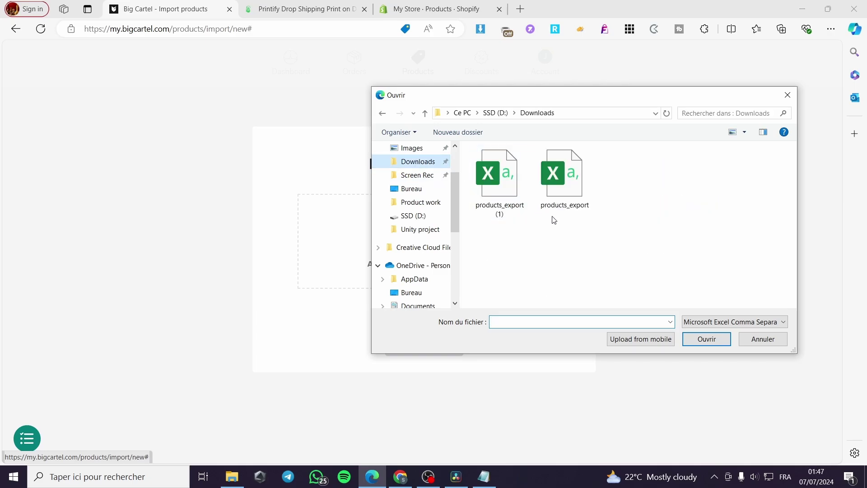
{"action": "double_click", "coordinate": [567, 182]}
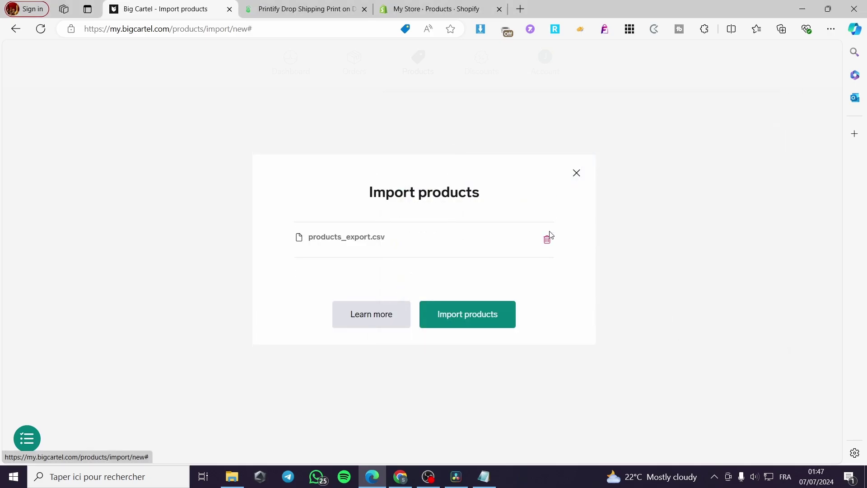
{"action": "left_click", "coordinate": [452, 328]}
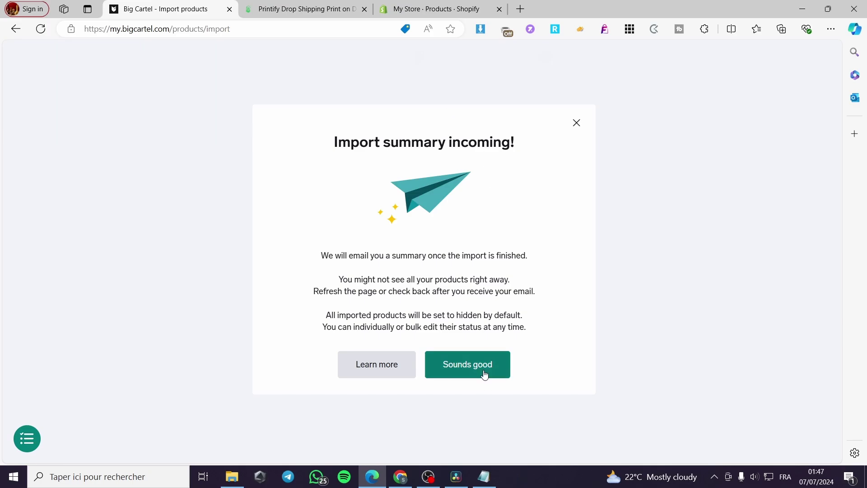
{"action": "left_click", "coordinate": [523, 370]}
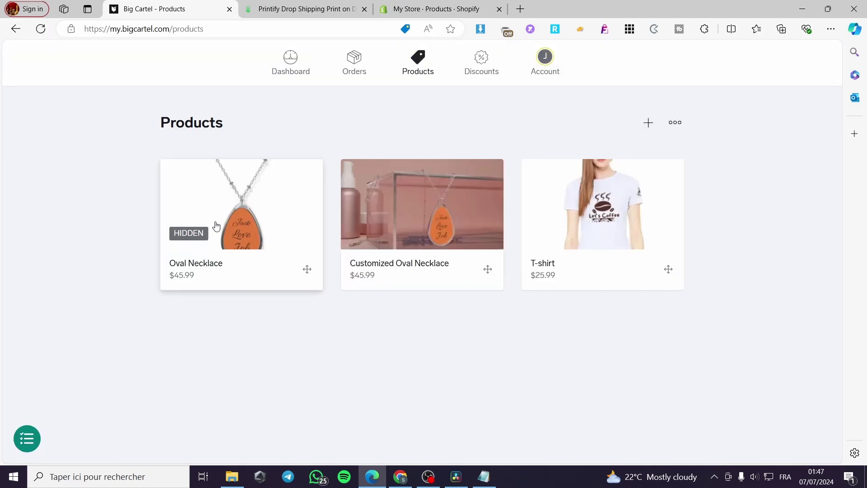
Open the imported Oval Necklace and review its description, status, price, variants, shipping, product URL and tax category.
{"action": "left_click", "coordinate": [255, 230]}
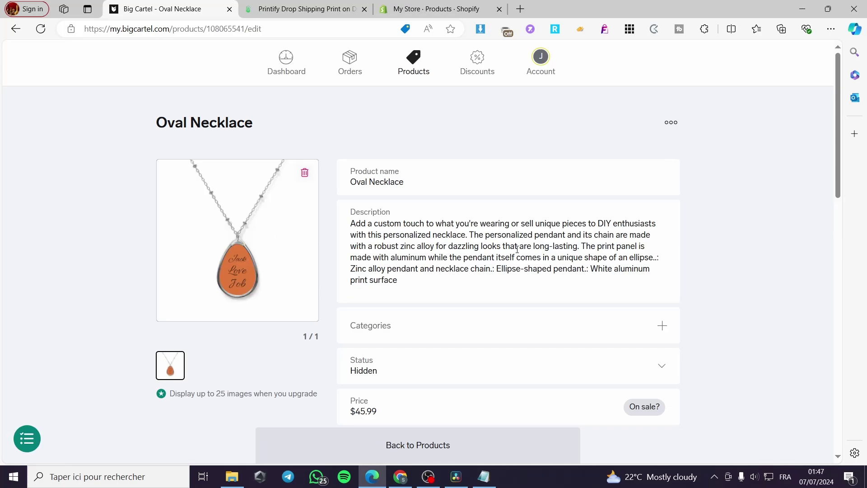
{"action": "scroll", "coordinate": [517, 249], "scroll_direction": "down", "scroll_amount": 6}
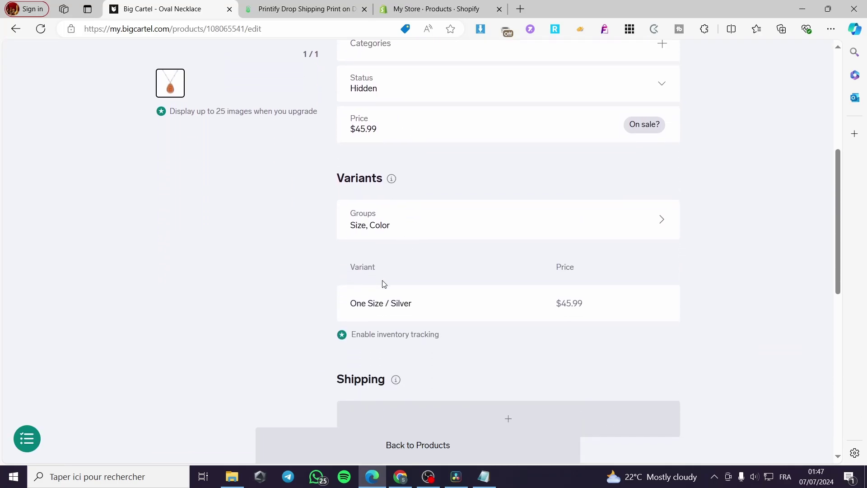
{"action": "scroll", "coordinate": [406, 307], "scroll_direction": "down", "scroll_amount": 5}
{"action": "scroll", "coordinate": [632, 280], "scroll_direction": "up", "scroll_amount": 10}
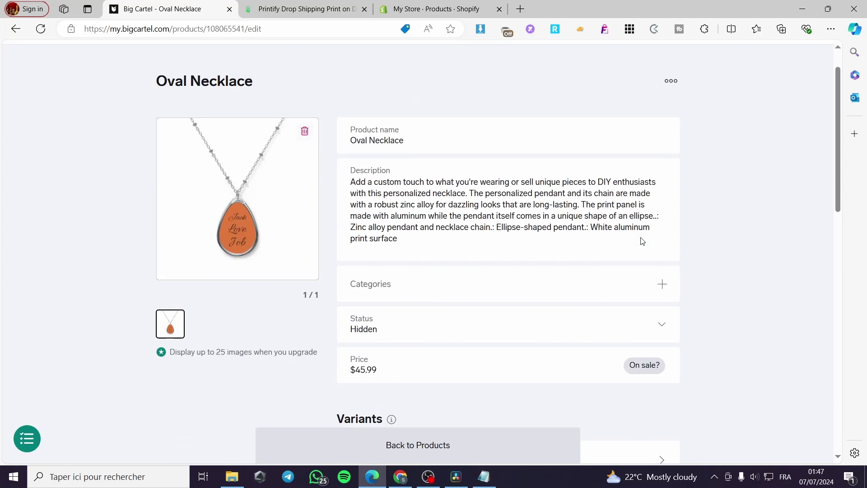
{"action": "scroll", "coordinate": [641, 240], "scroll_direction": "down", "scroll_amount": 10}
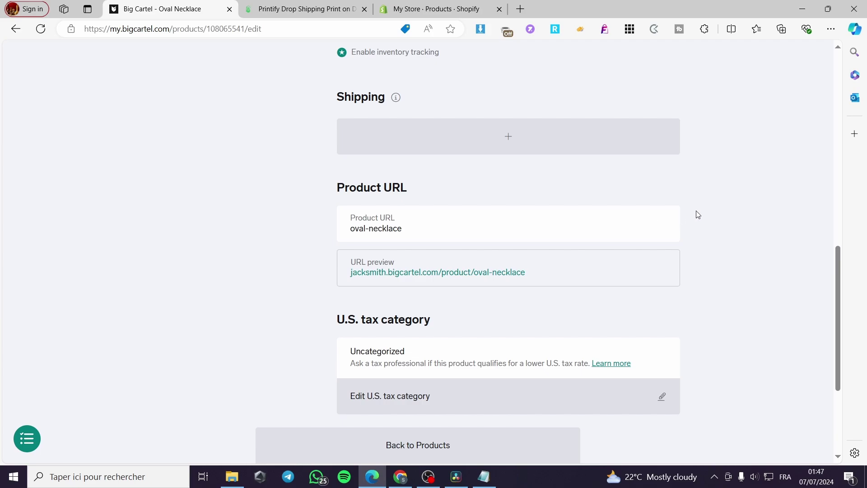